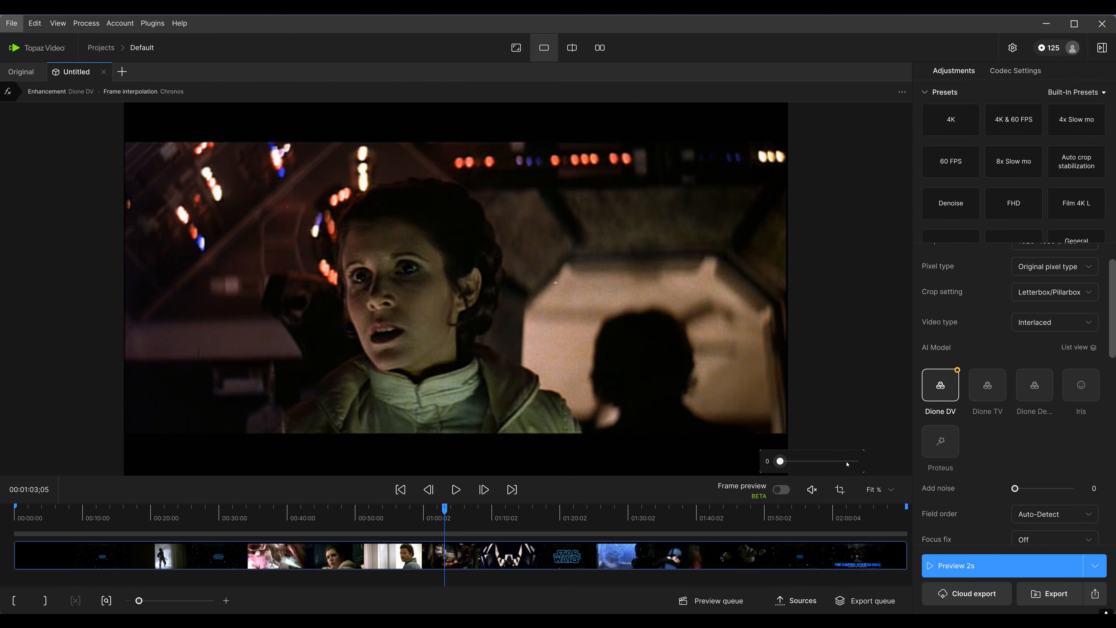
# Turn off frame interpolation for the untitled video, keeping only the enhancement filter with Dione DV.
pyautogui.scroll(1, 1054, 309)
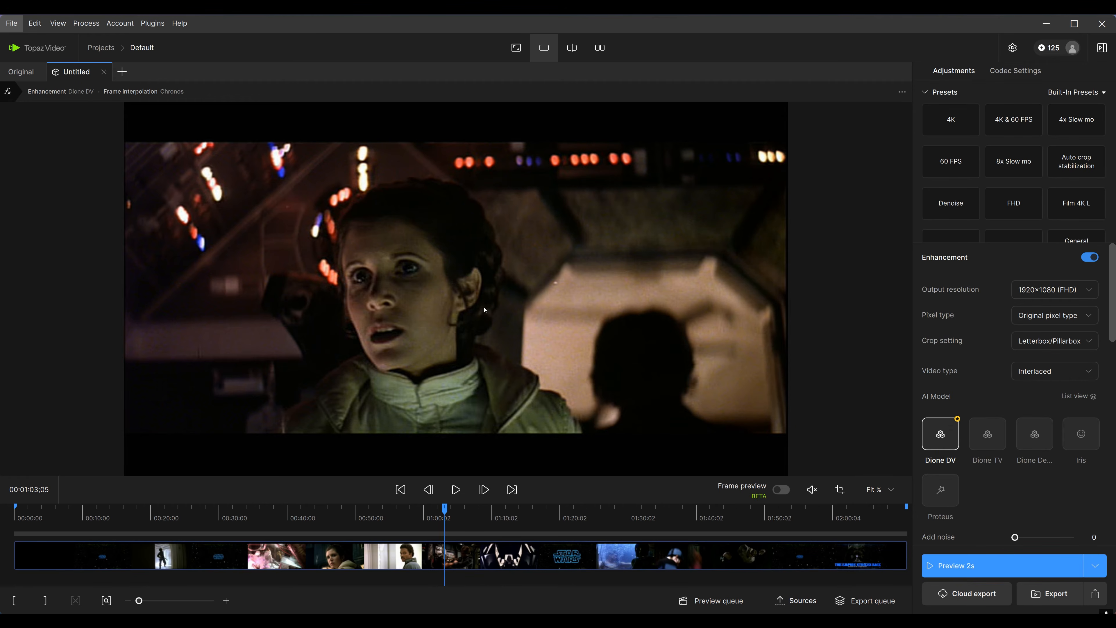
pyautogui.scroll(-4, 1054, 303)
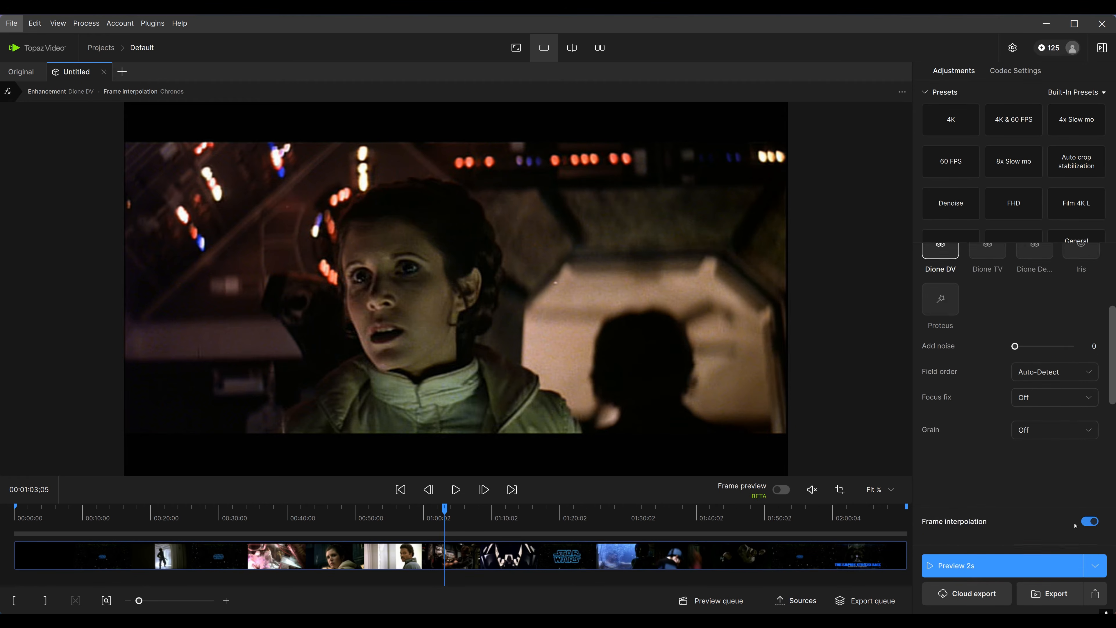
pyautogui.click(1088, 501)
pyautogui.scroll(4, 1072, 352)
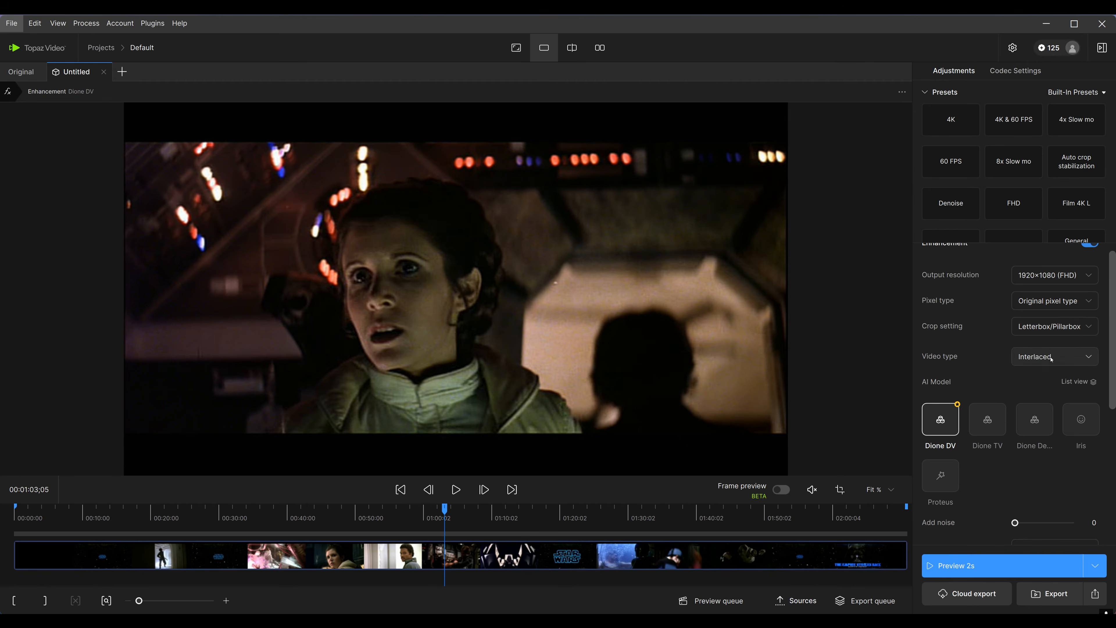
# Examine the interlaced source footage by jumping to different scenes along the whole trailer timeline.
pyautogui.click(419, 551)
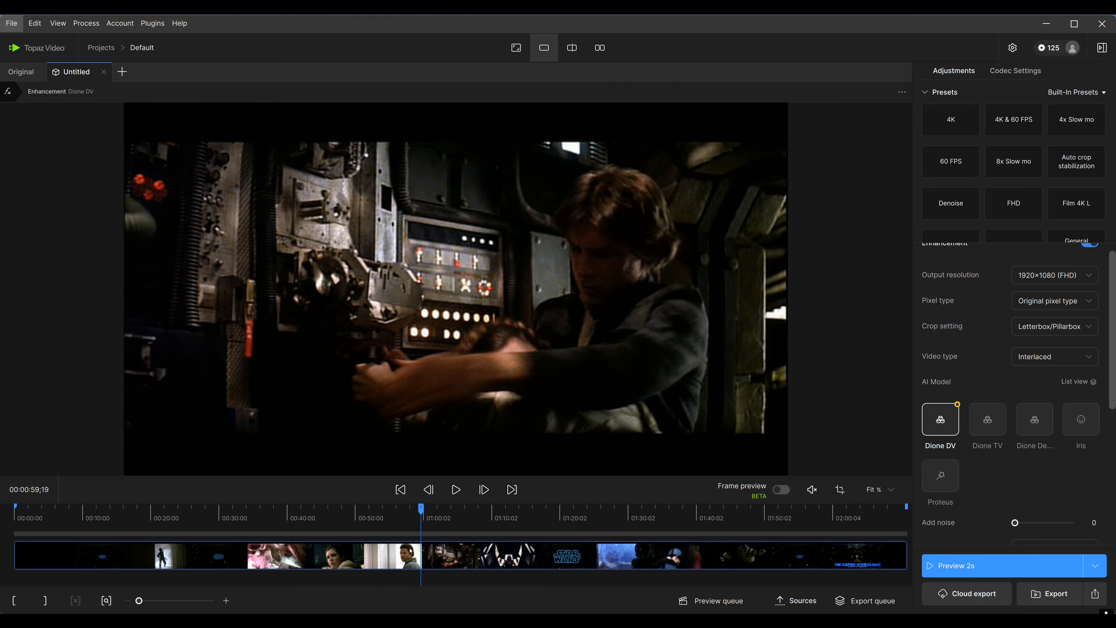
pyautogui.moveTo(411, 551); pyautogui.dragTo(259, 548)
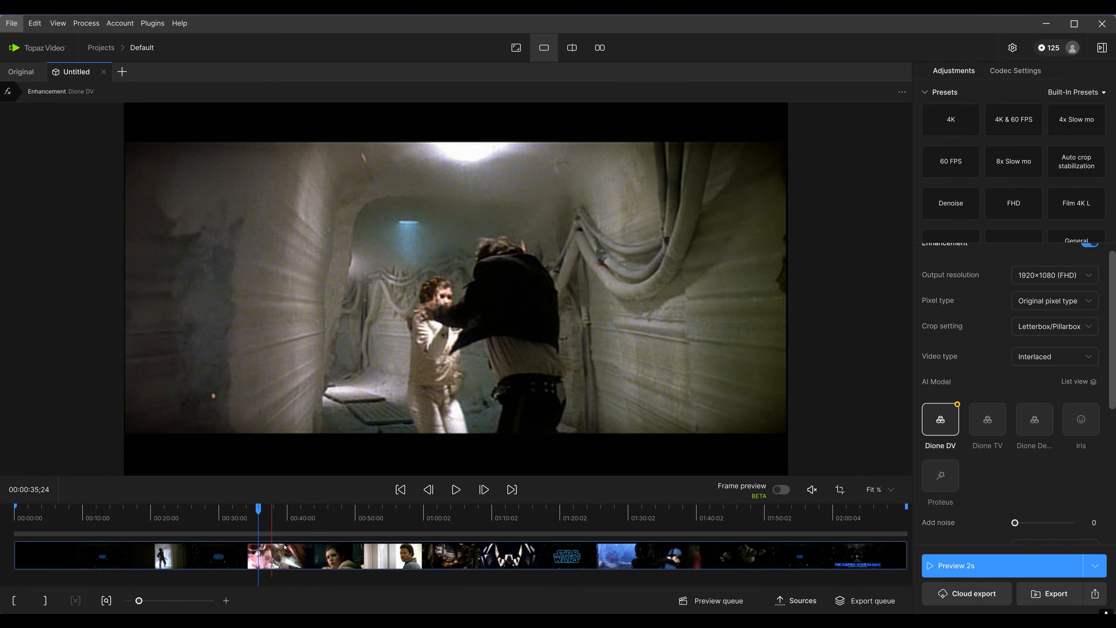
pyautogui.click(350, 549)
pyautogui.click(413, 551)
pyautogui.click(522, 553)
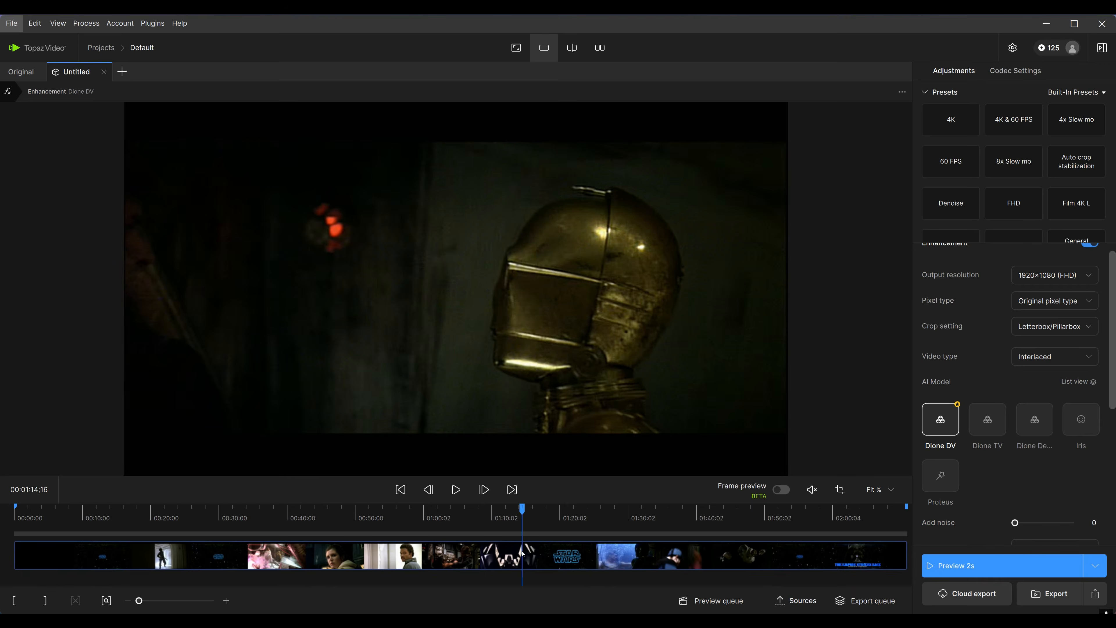
pyautogui.click(555, 553)
pyautogui.click(580, 554)
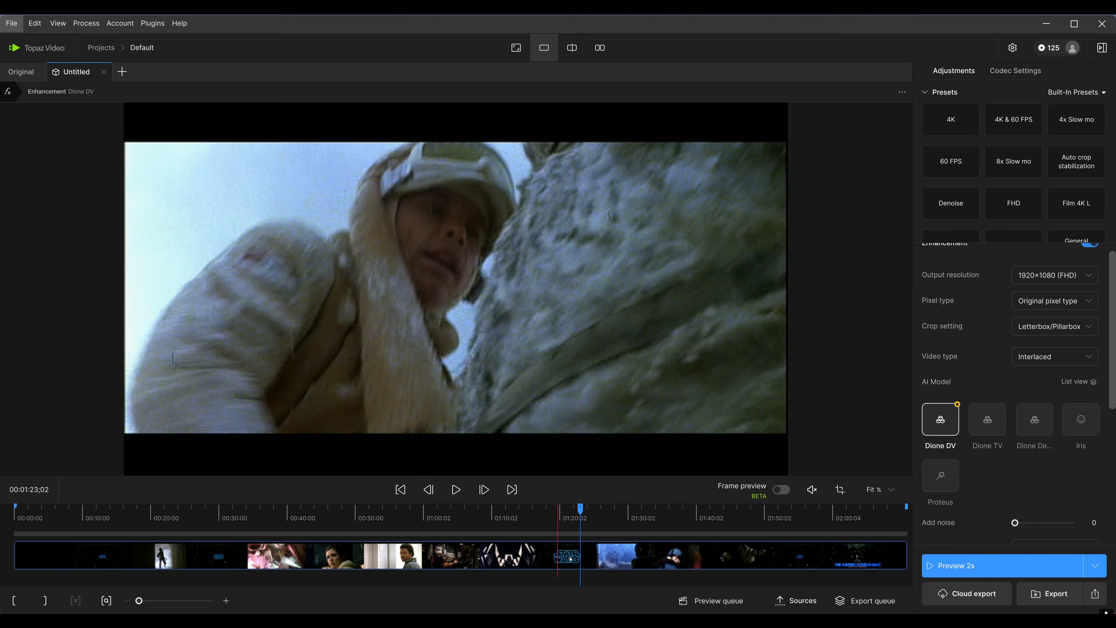
pyautogui.click(652, 555)
pyautogui.click(720, 554)
pyautogui.click(561, 558)
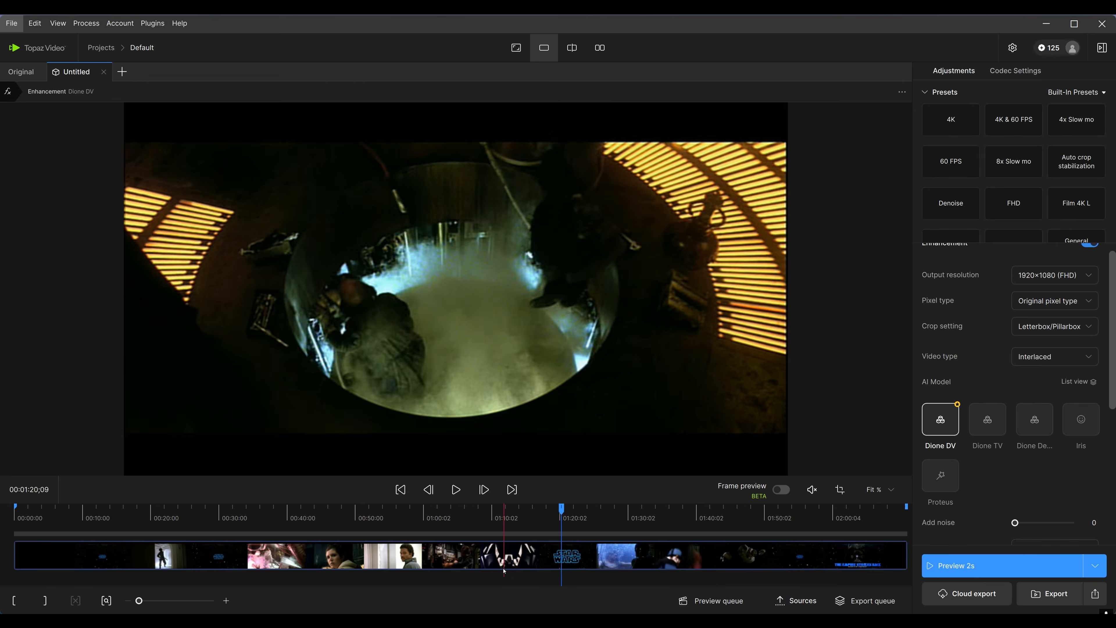
pyautogui.click(452, 556)
pyautogui.click(400, 558)
pyautogui.click(310, 561)
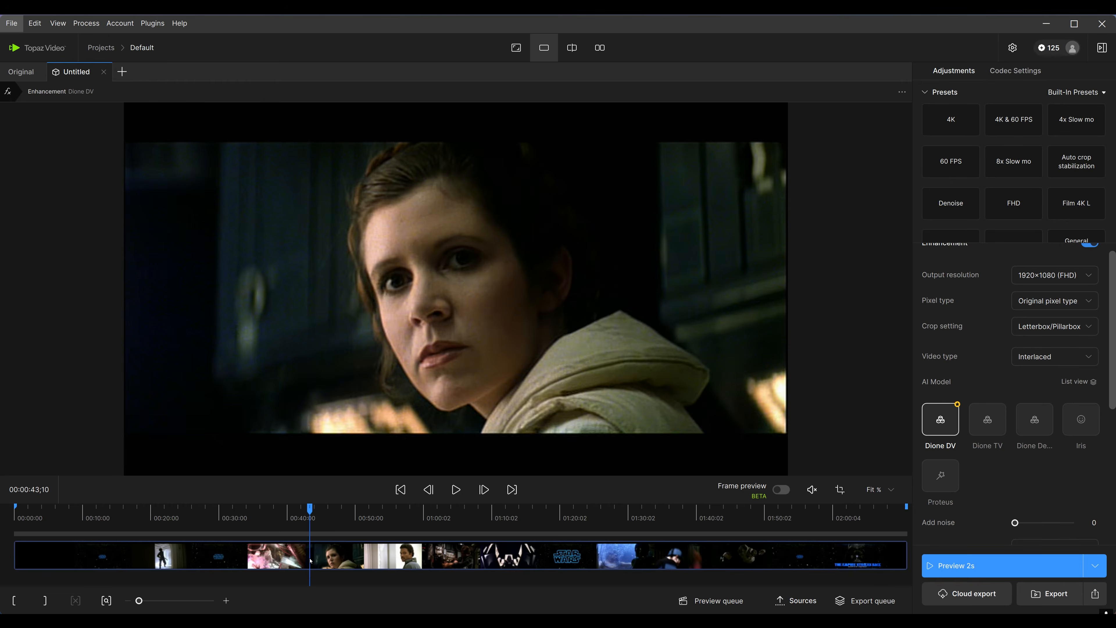
pyautogui.click(268, 556)
pyautogui.click(215, 555)
pyautogui.click(187, 553)
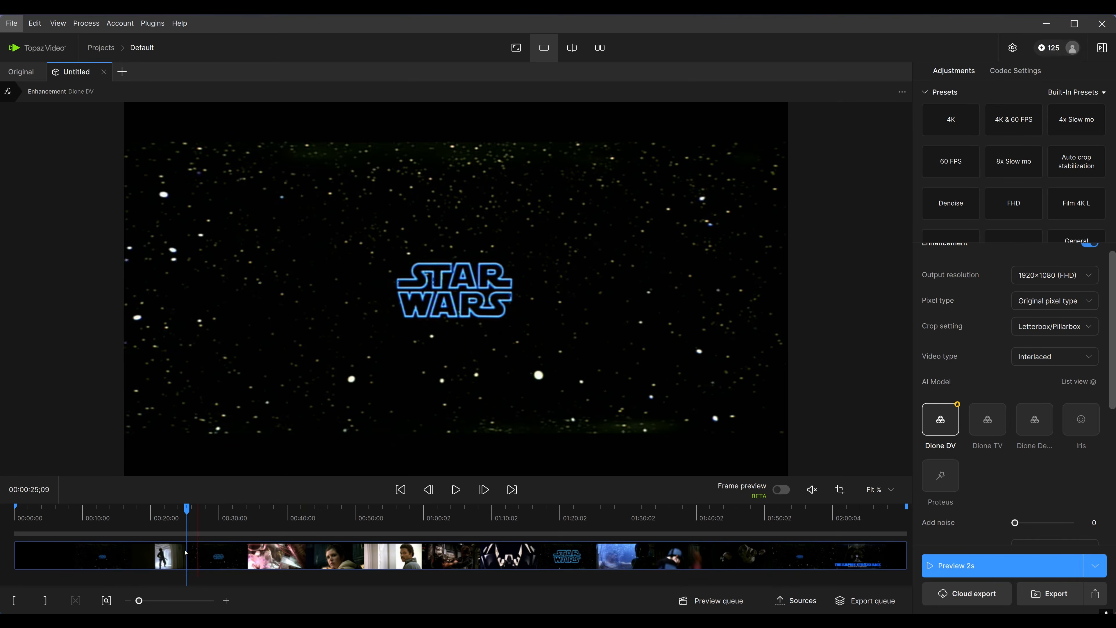
pyautogui.click(214, 555)
pyautogui.click(330, 555)
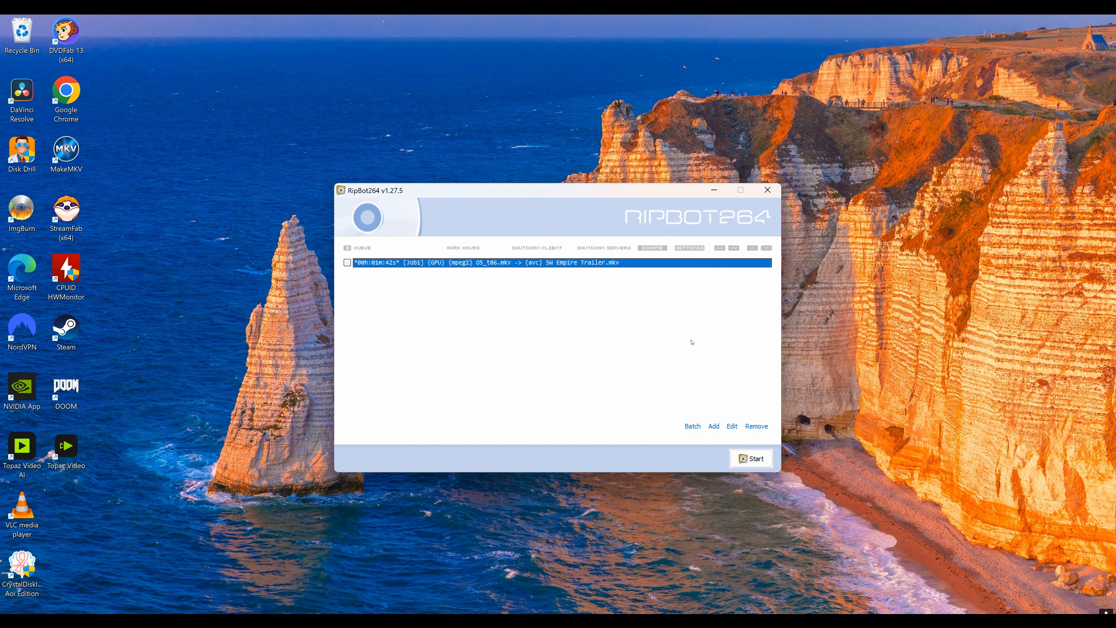
# In RipBot264, open the queued OS_t06.mkv job for editing and bring up its AviSynth filters.
pyautogui.click(730, 426)
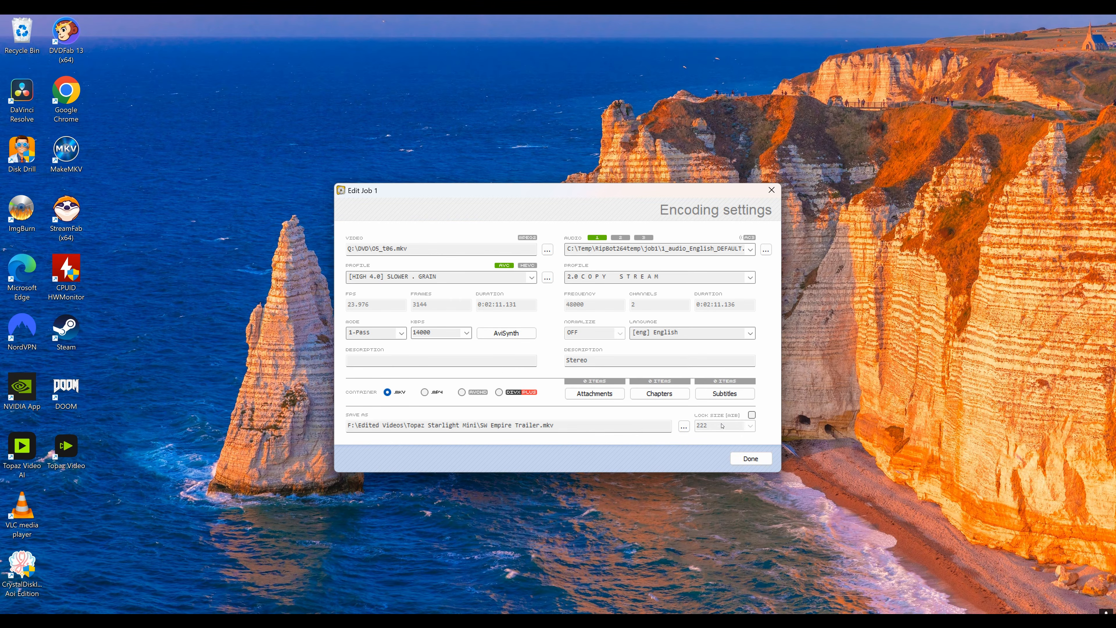
pyautogui.click(496, 333)
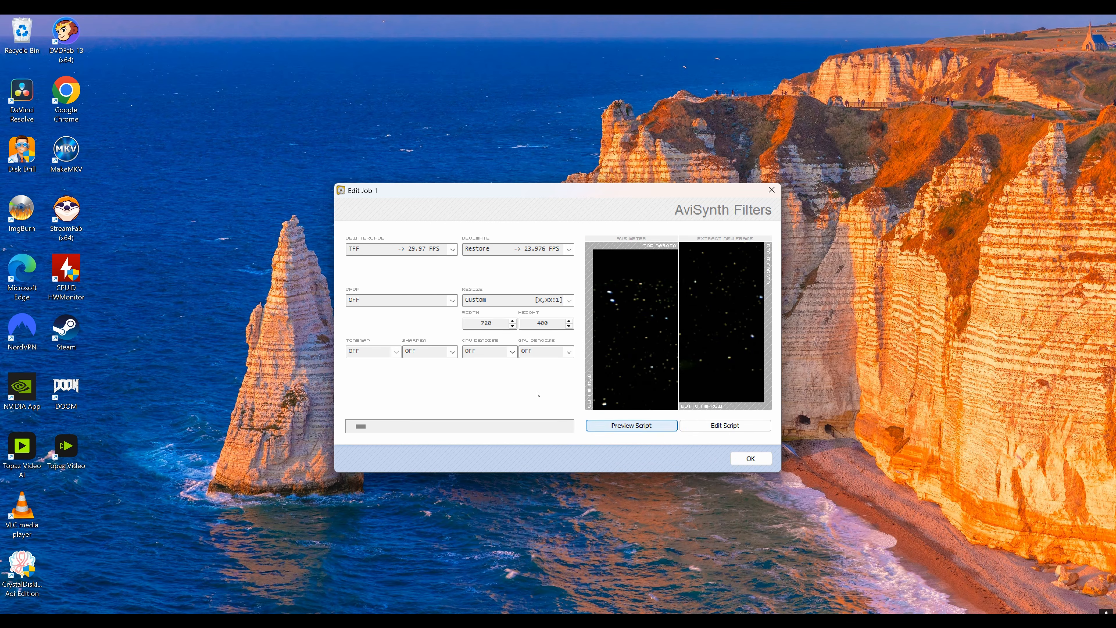
# Turn off deinterlacing and decimation in the job's AviSynth filters.
pyautogui.click(452, 250)
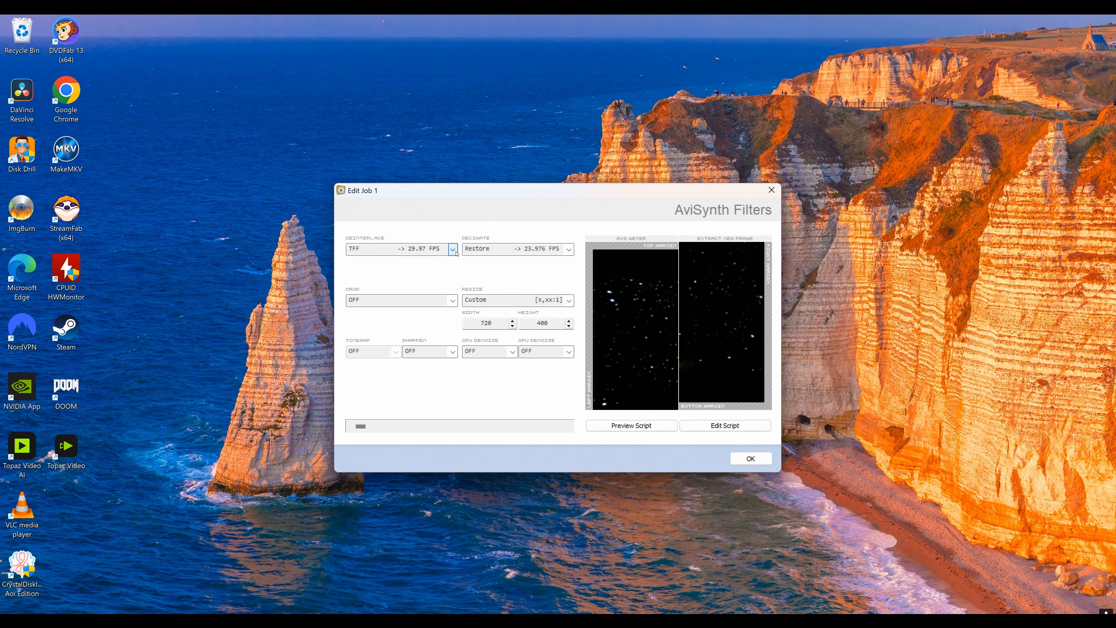
pyautogui.click(448, 265)
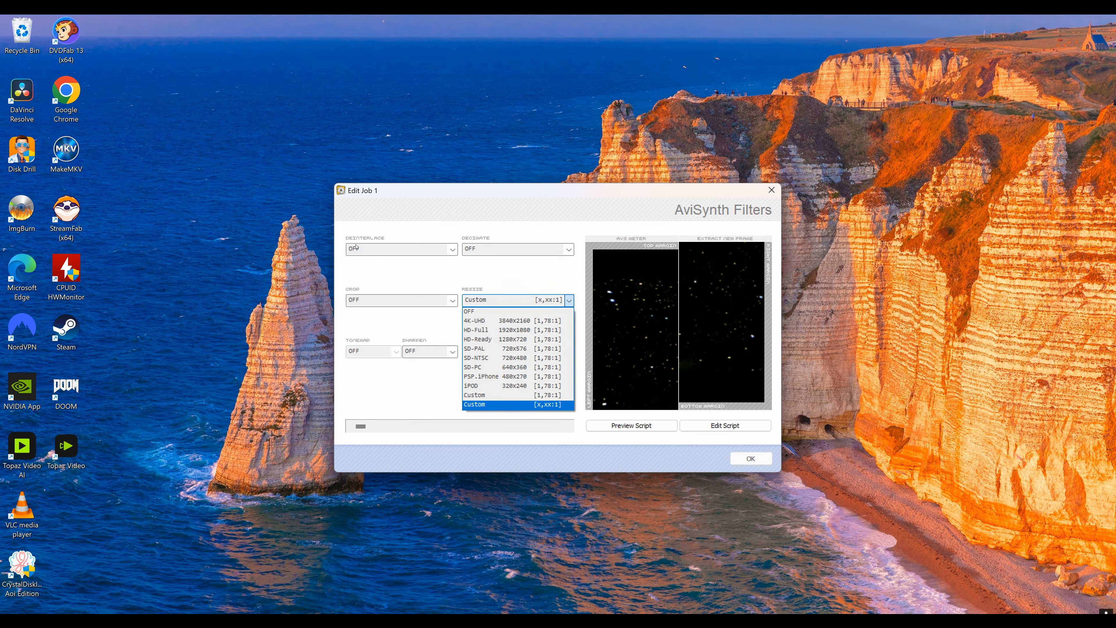
pyautogui.click(441, 264)
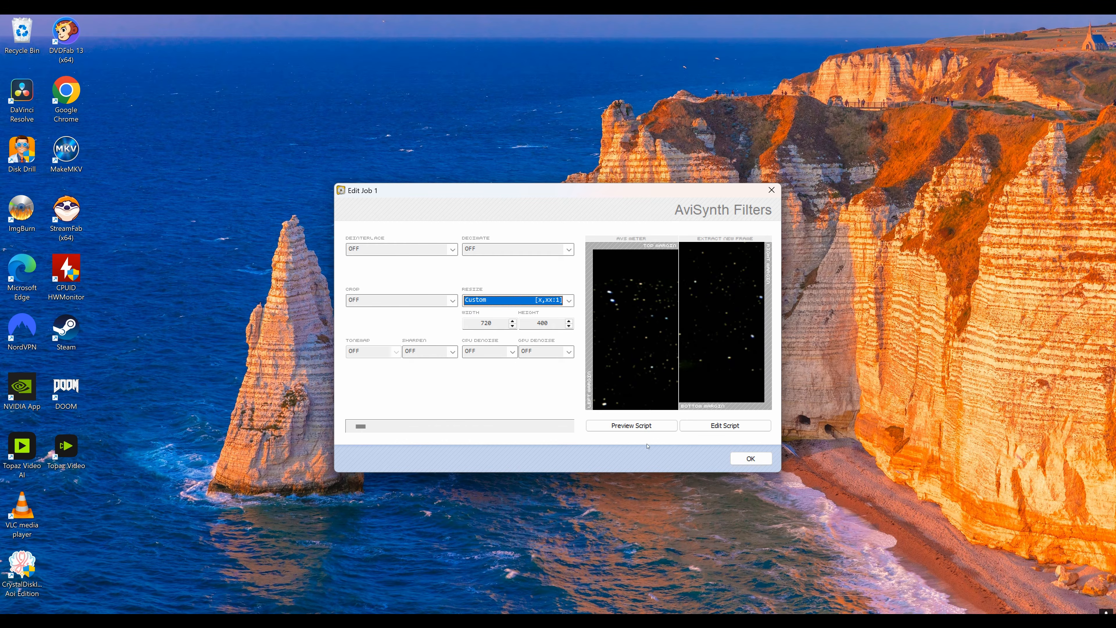
# Preview the script full screen without deinterlacing, check several moving scenes for interlacing lines, and close the preview.
pyautogui.click(643, 426)
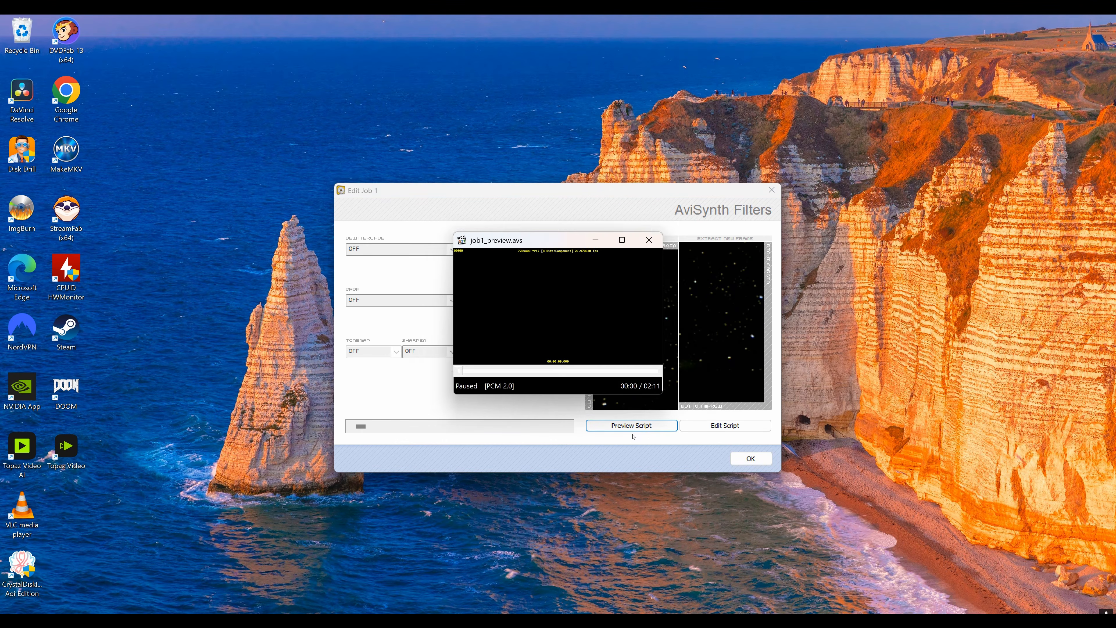
pyautogui.doubleClick(549, 316)
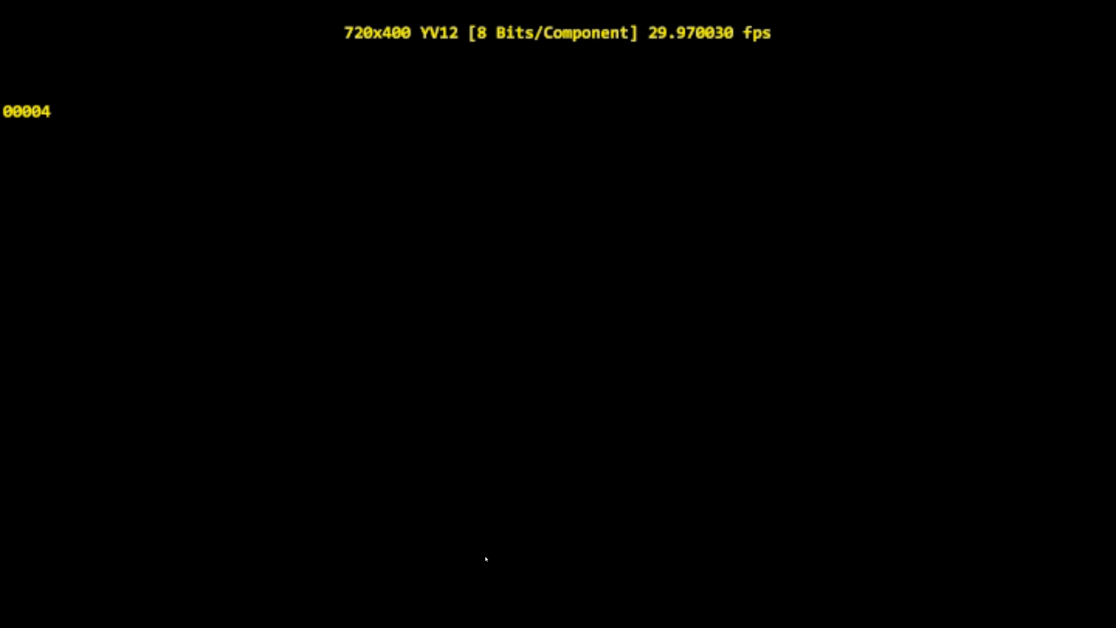
pyautogui.click(443, 613)
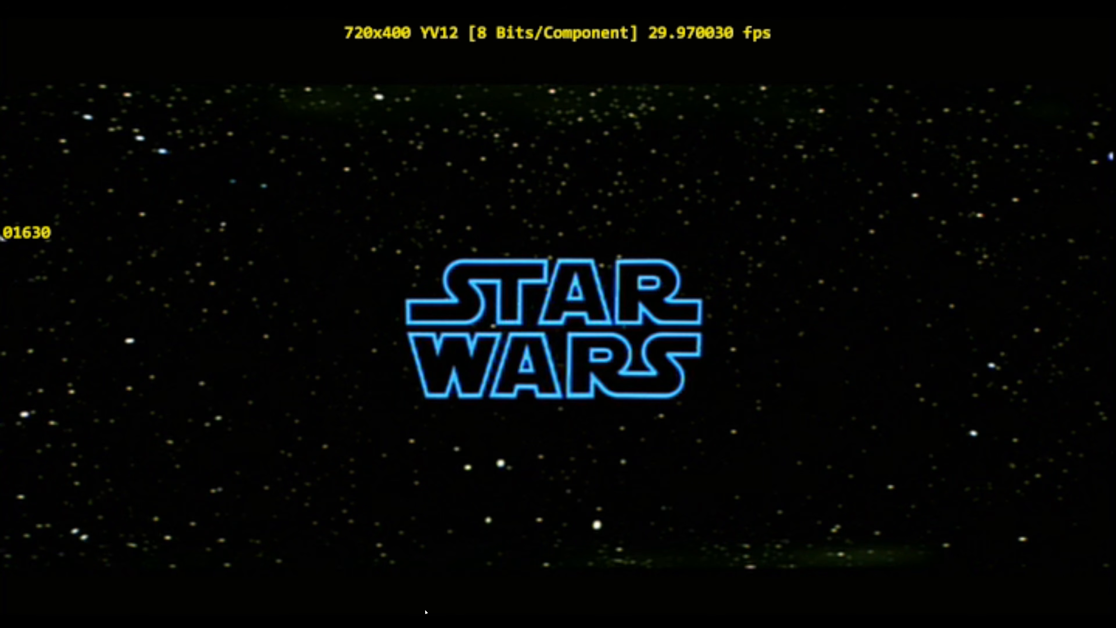
pyautogui.click(411, 612)
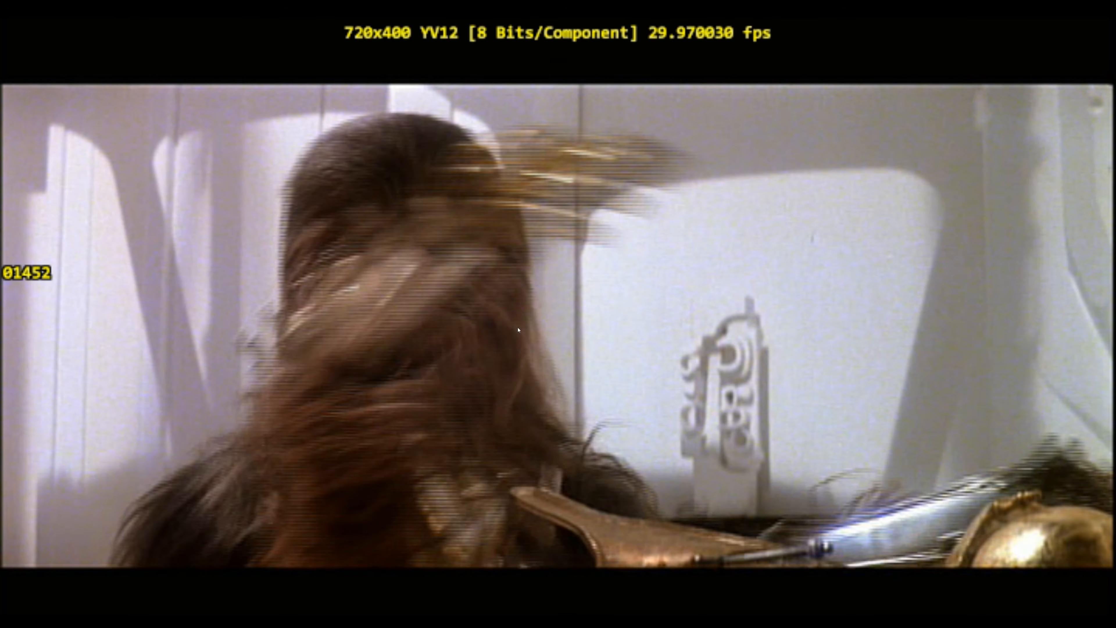
pyautogui.click(384, 613)
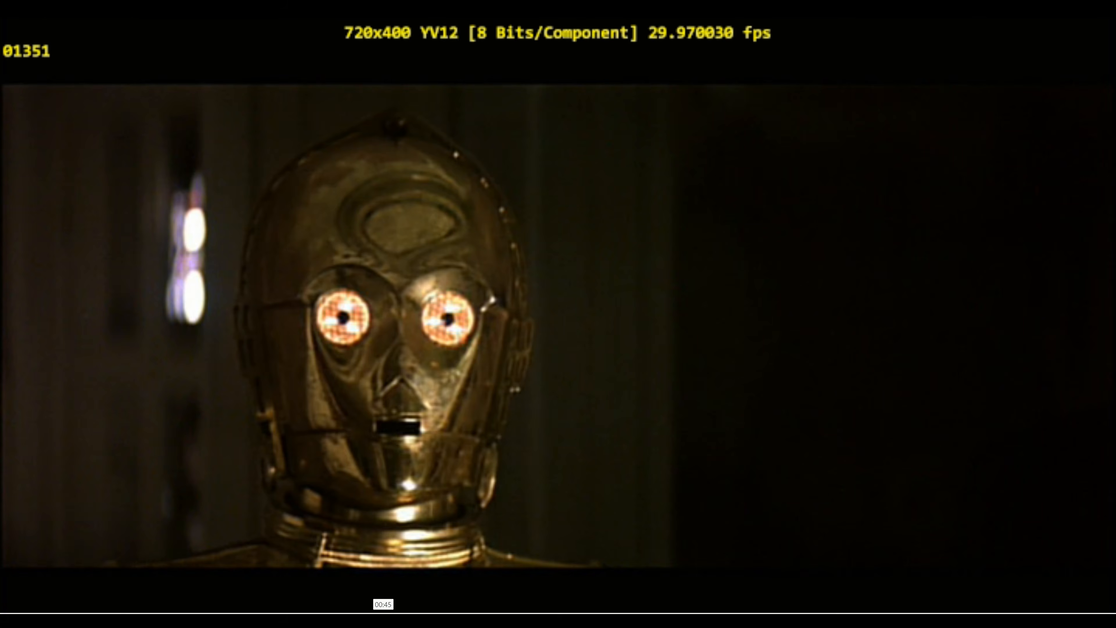
pyautogui.click(359, 614)
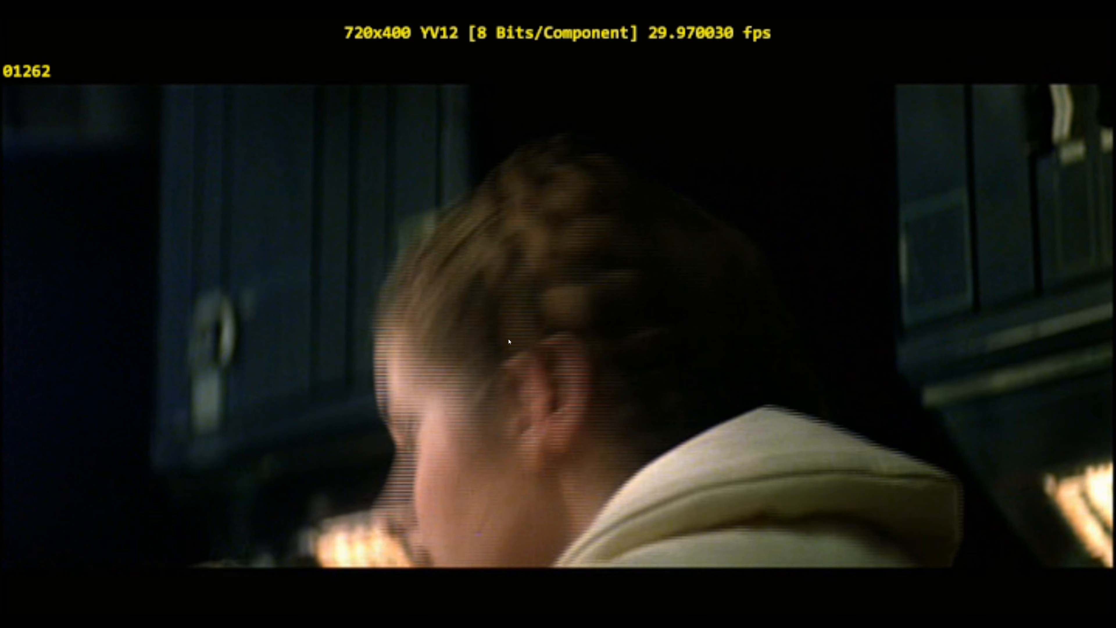
pyautogui.doubleClick(539, 361)
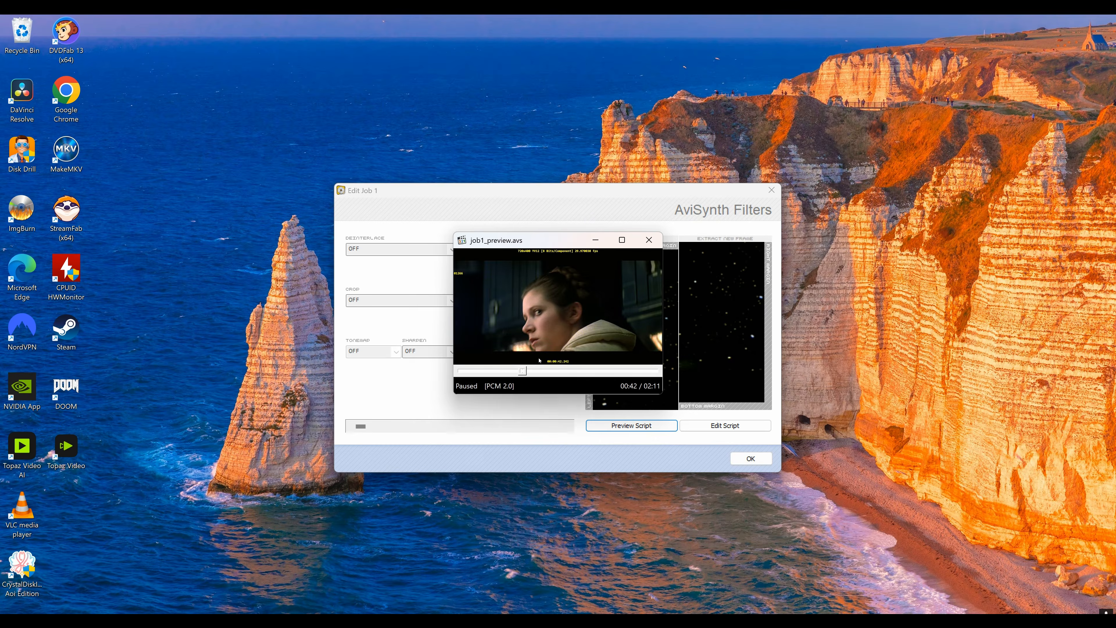
pyautogui.click(648, 239)
# Set deinterlacing to TFF -> 29.97 FPS and decimation to Restore -> 23.976 FPS.
pyautogui.click(453, 250)
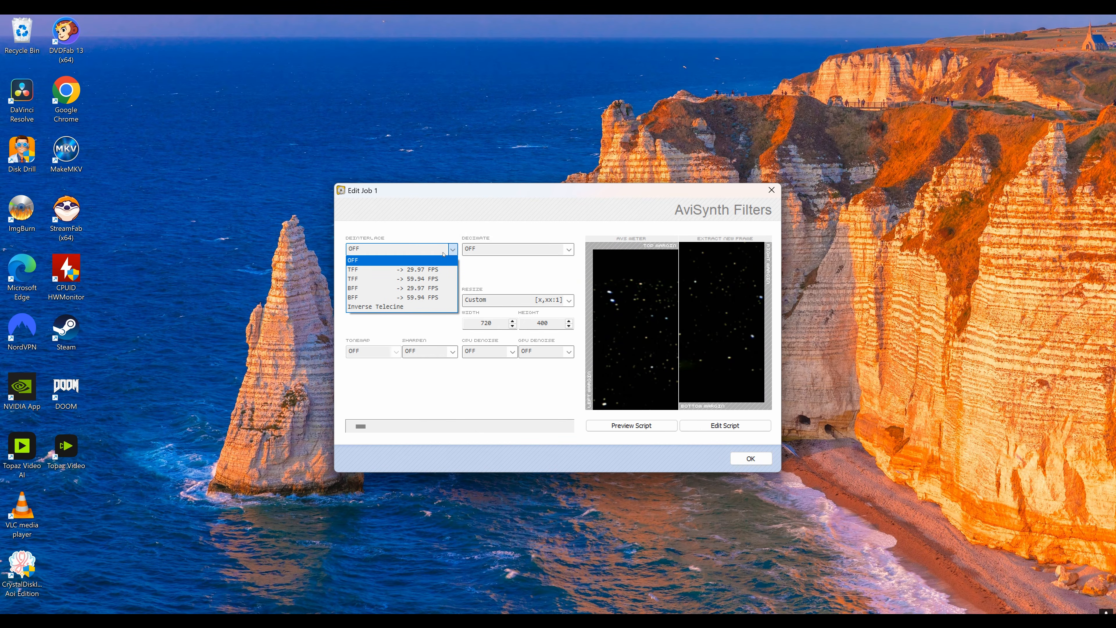
pyautogui.click(408, 268)
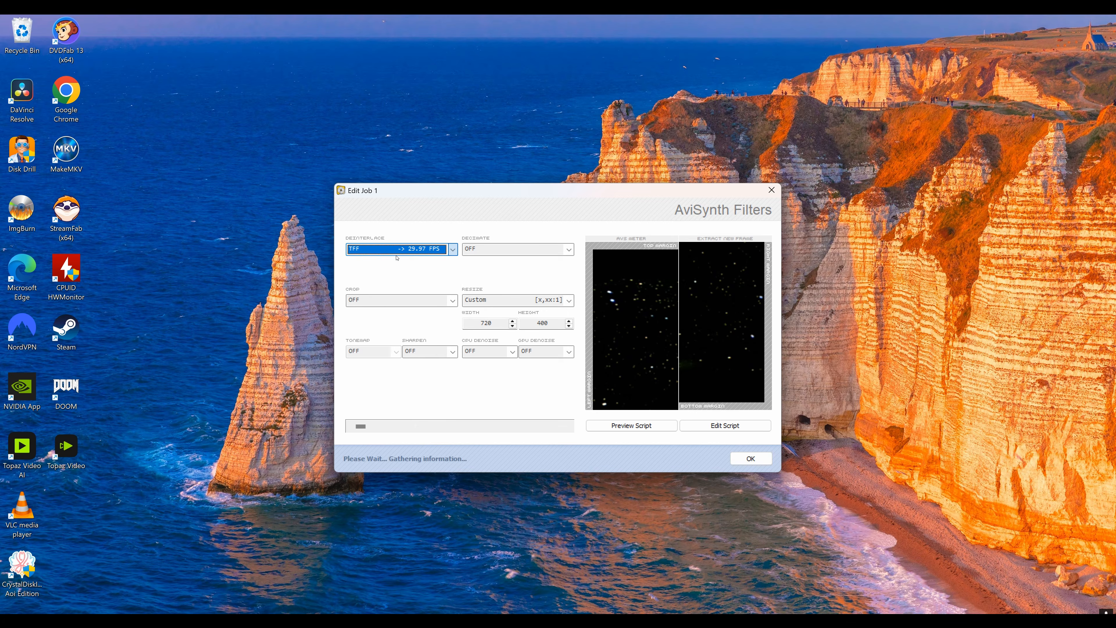
pyautogui.click(549, 249)
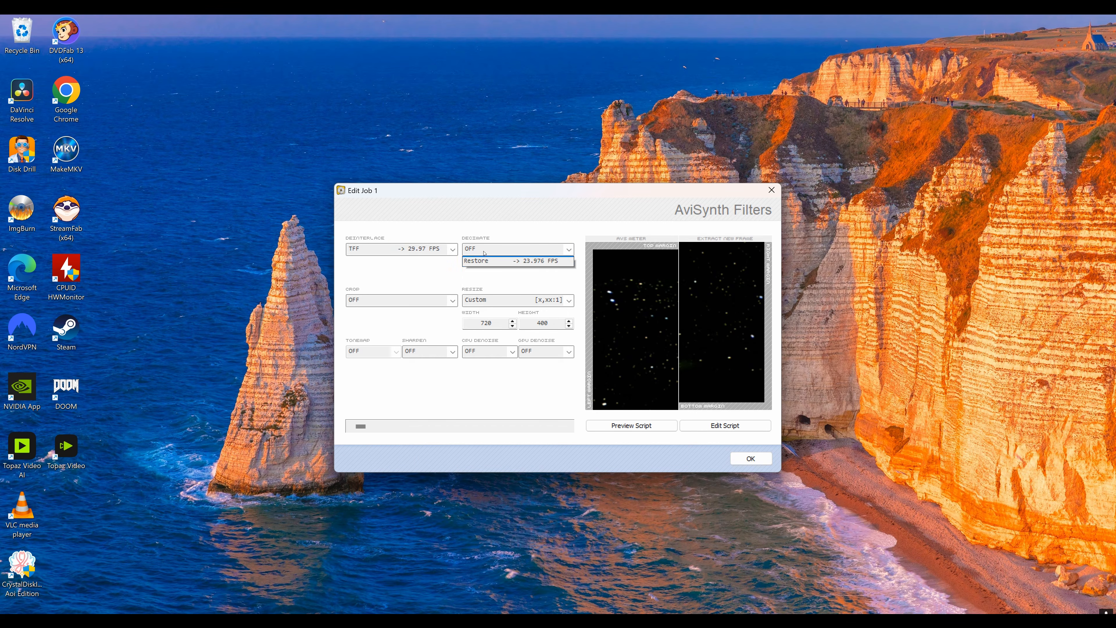
pyautogui.click(553, 265)
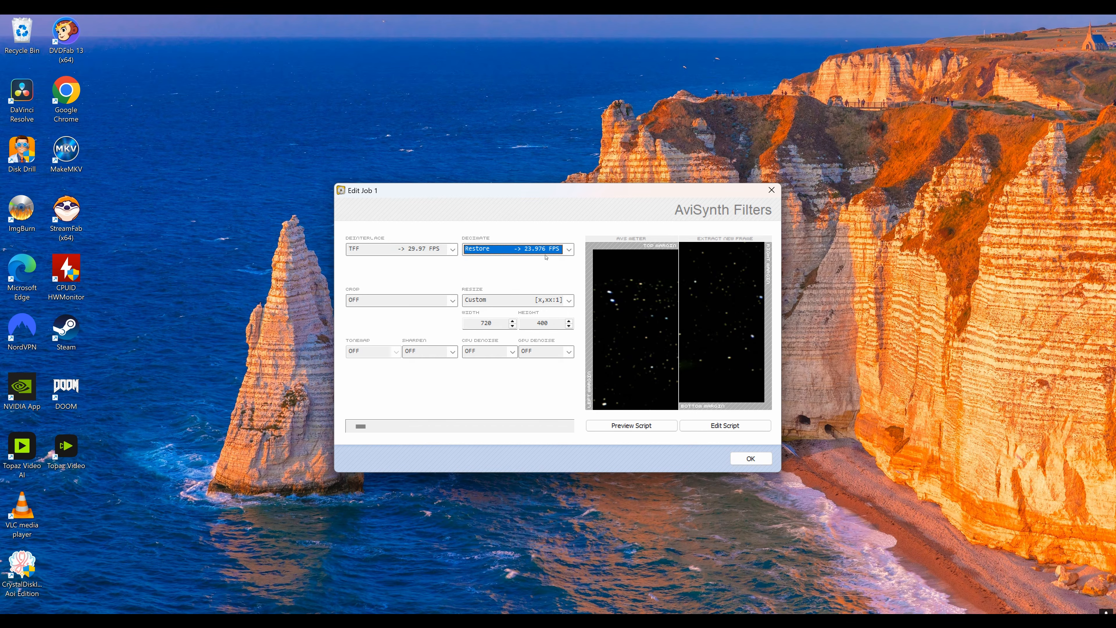
# Preview the deinterlaced and decimated script full screen and inspect scenes throughout the trailer for remaining interlacing lines.
pyautogui.click(640, 426)
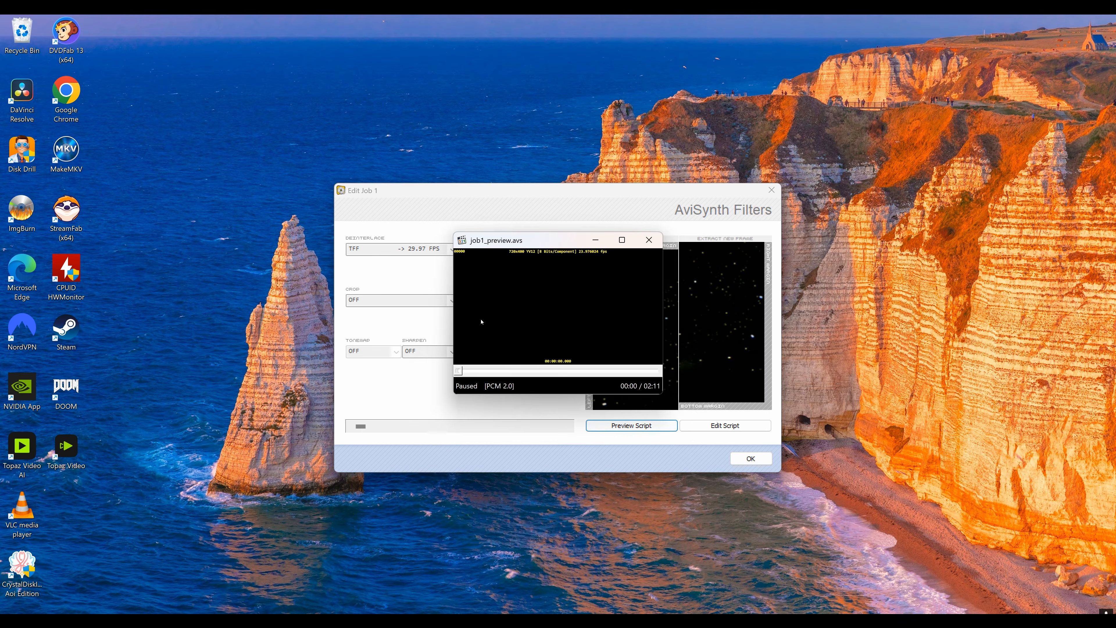
pyautogui.click(492, 371)
pyautogui.doubleClick(540, 318)
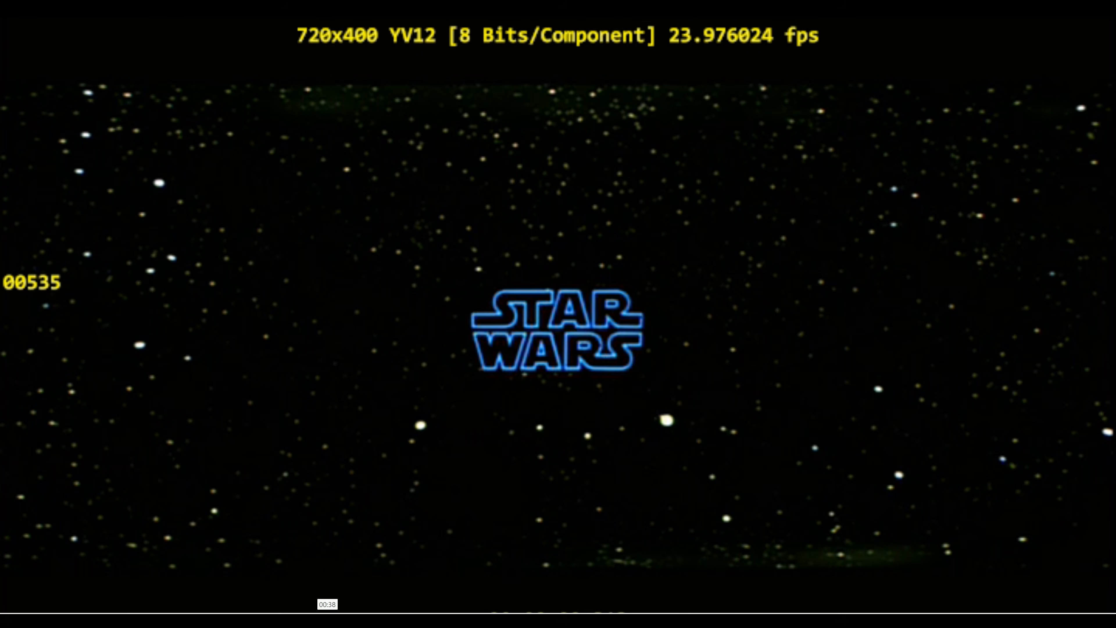
pyautogui.click(318, 612)
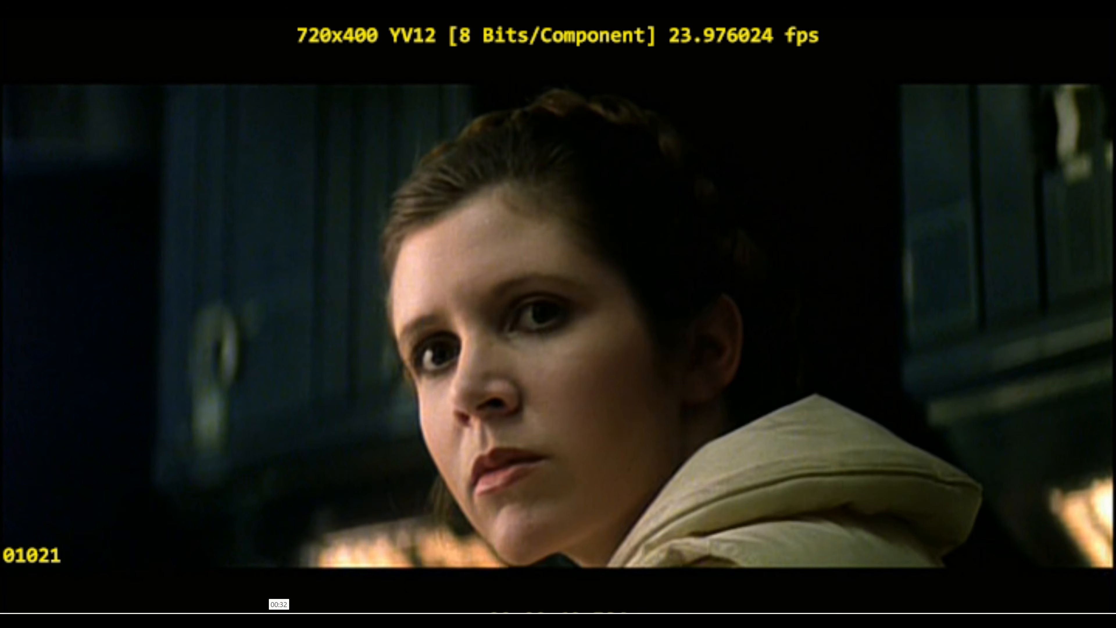
pyautogui.click(277, 612)
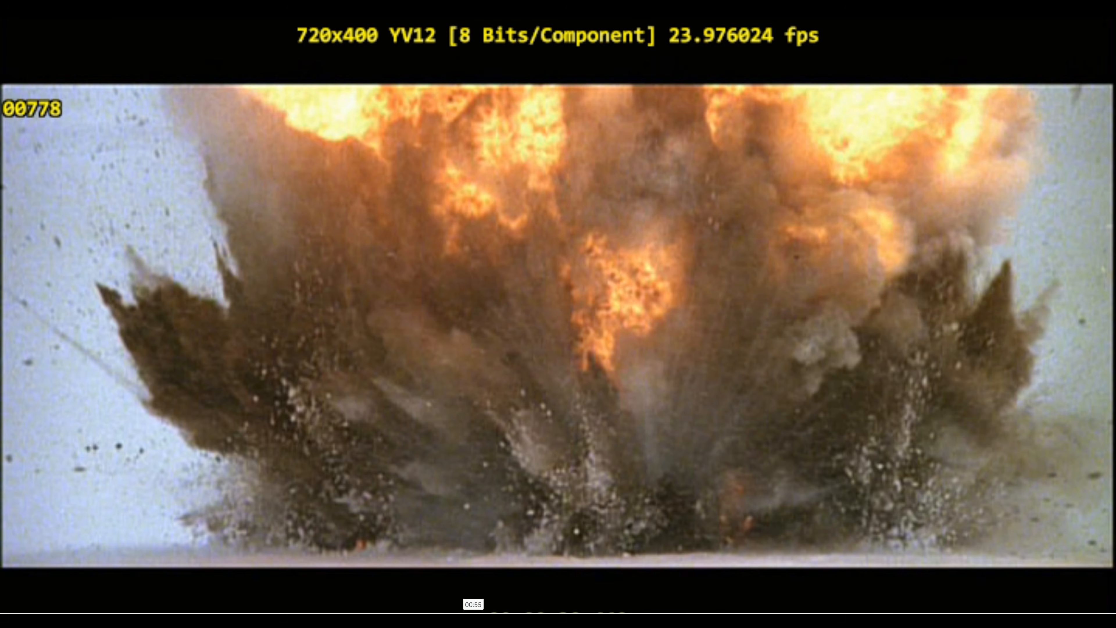
pyautogui.click(472, 612)
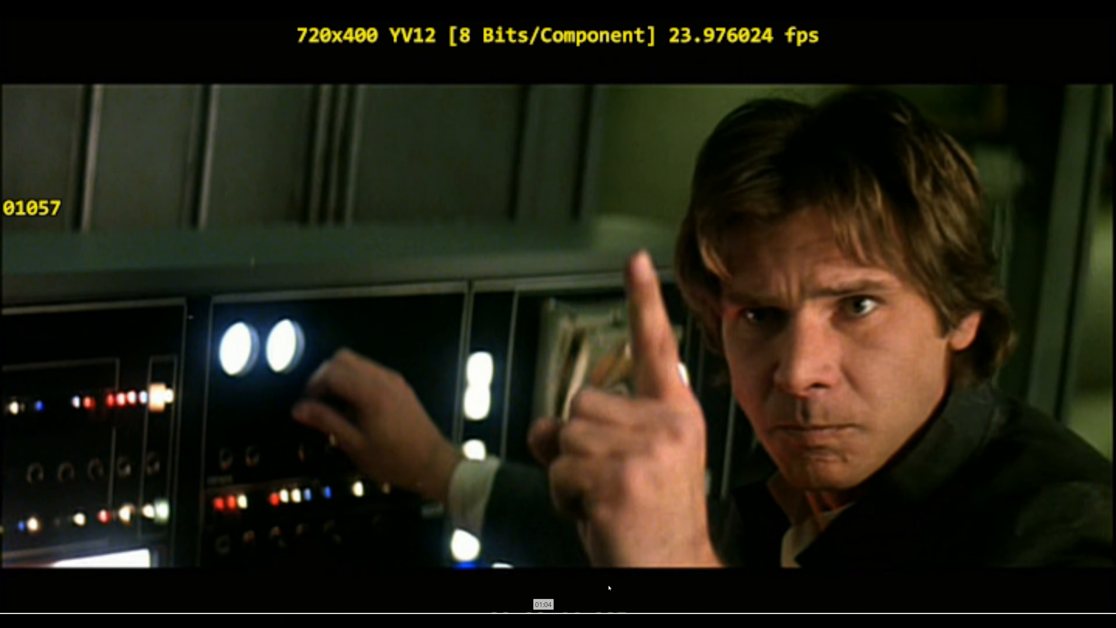
pyautogui.click(677, 612)
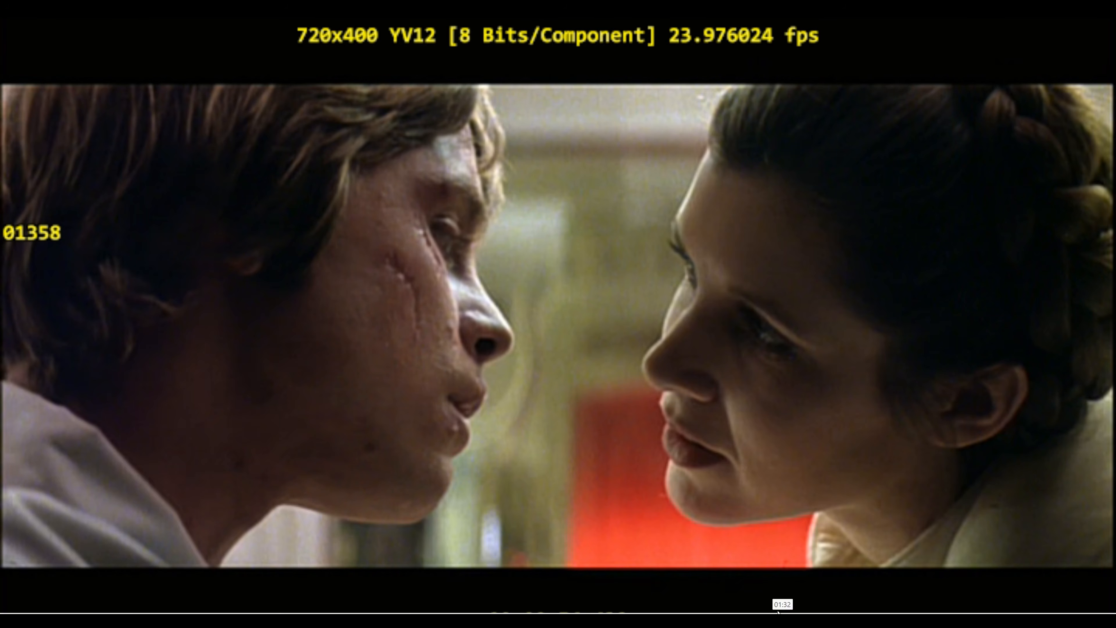
pyautogui.click(784, 619)
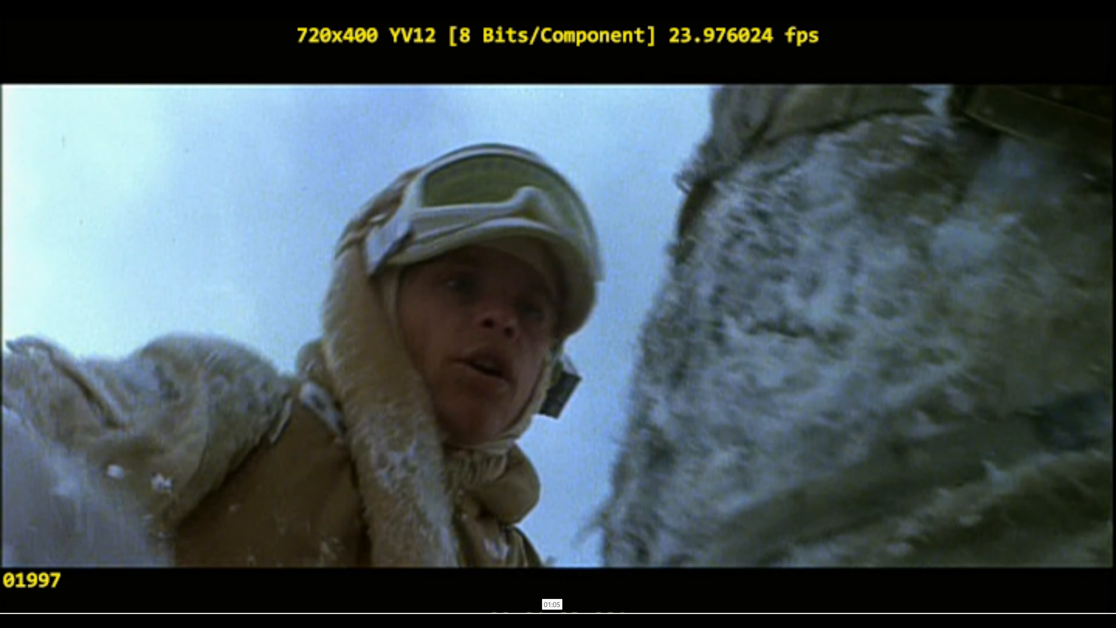
pyautogui.click(567, 618)
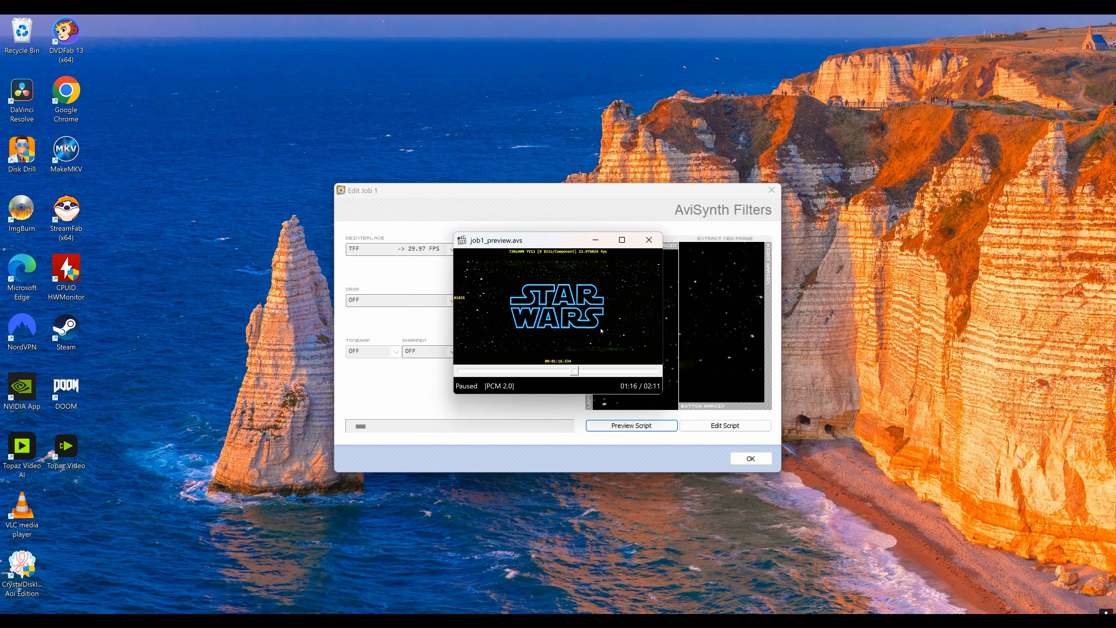
# Close the script preview and review the deinterlacing options in the job's AviSynth filters without changing the selection.
pyautogui.click(648, 239)
pyautogui.click(437, 249)
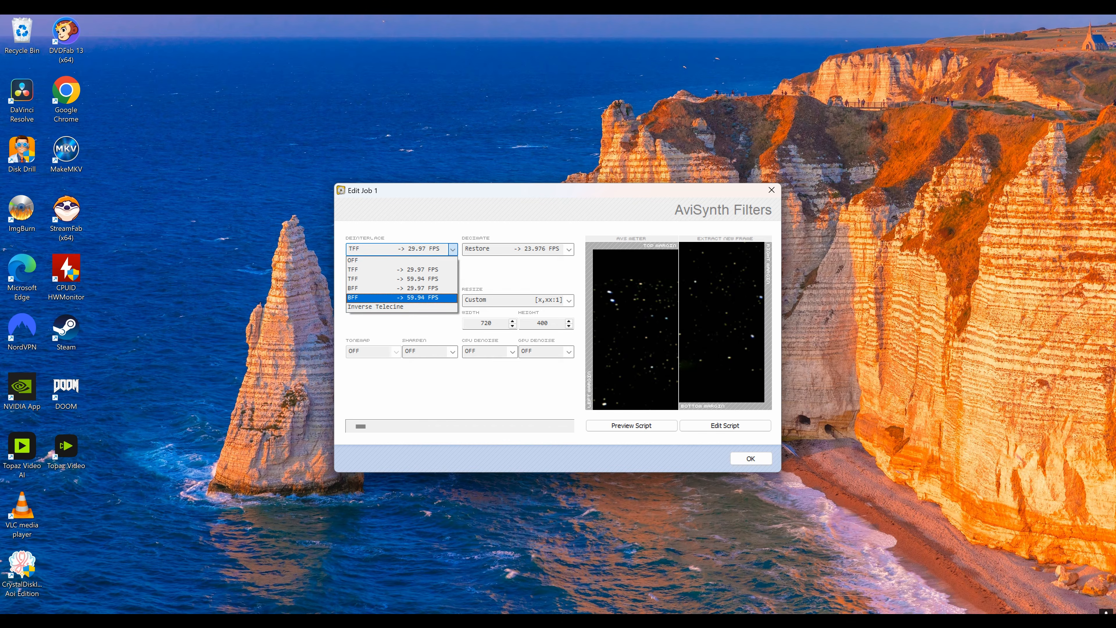
pyautogui.click(725, 425)
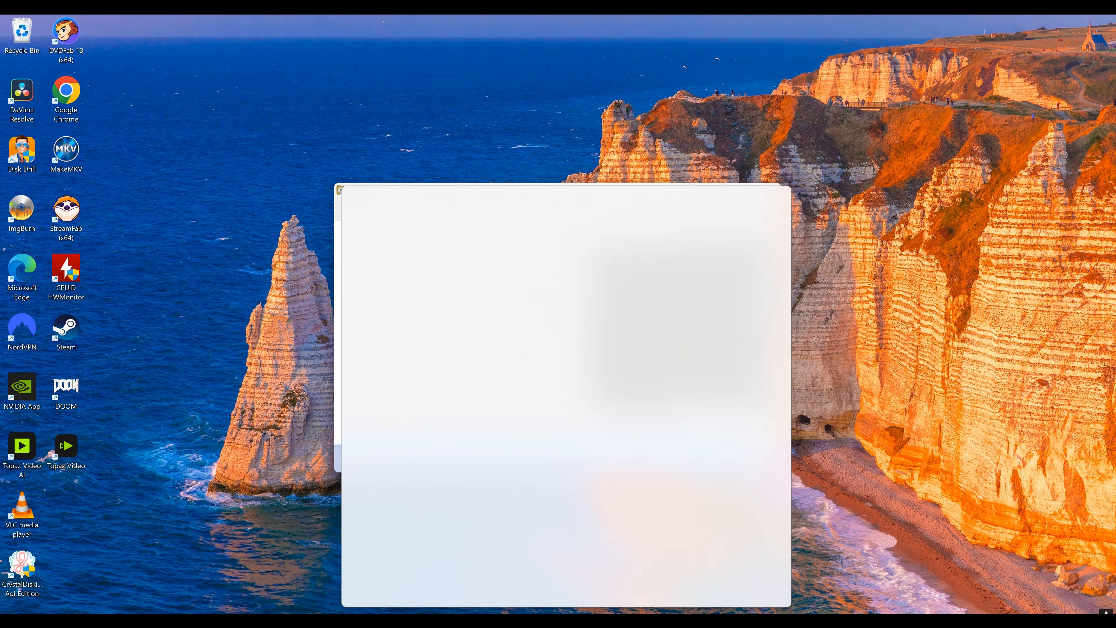
# Open MediaInfo and load the source video O5_t06.mkv into it.
pyautogui.write('medi')
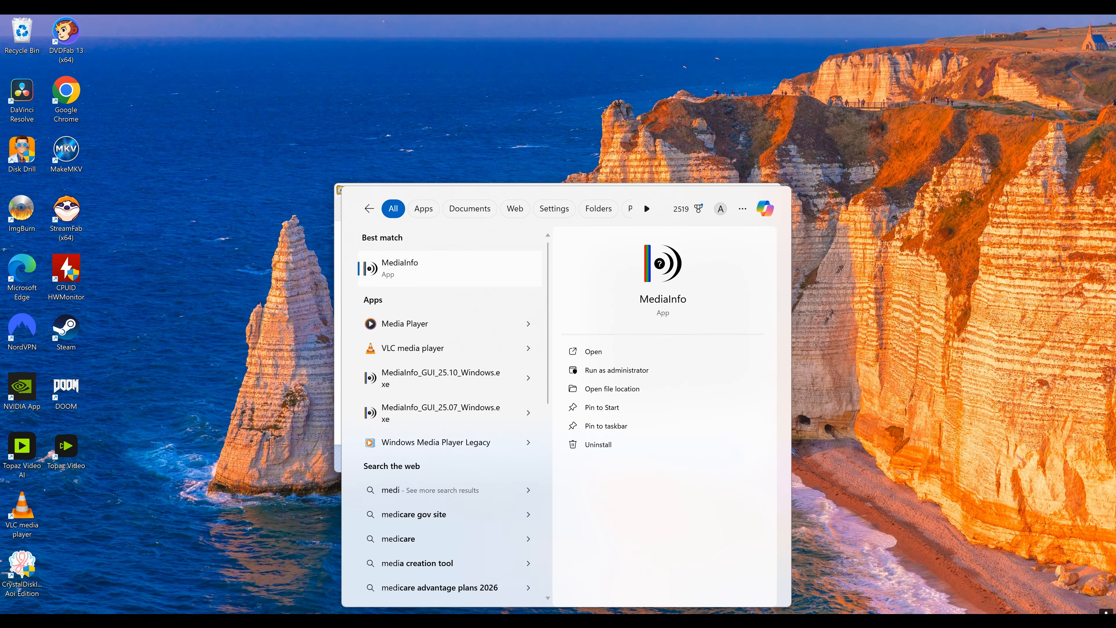
pyautogui.click(404, 270)
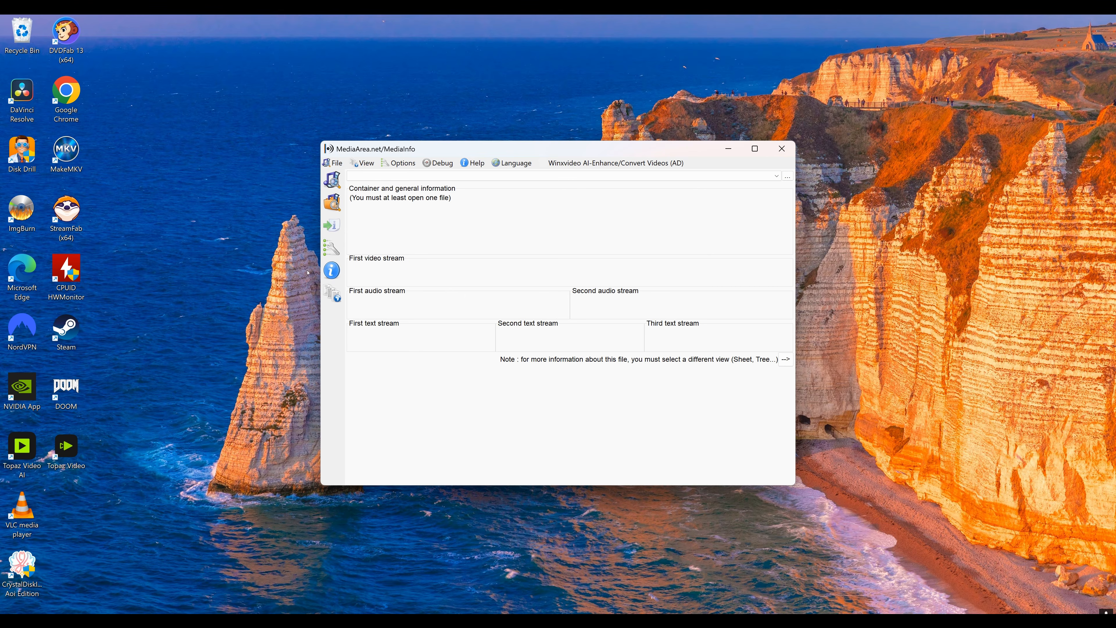
pyautogui.moveTo(0, 317); pyautogui.dragTo(545, 271)
# Switch MediaInfo to the full text report, maximize the window, and check the video's scan type, scan order and frame rate.
pyautogui.click(362, 163)
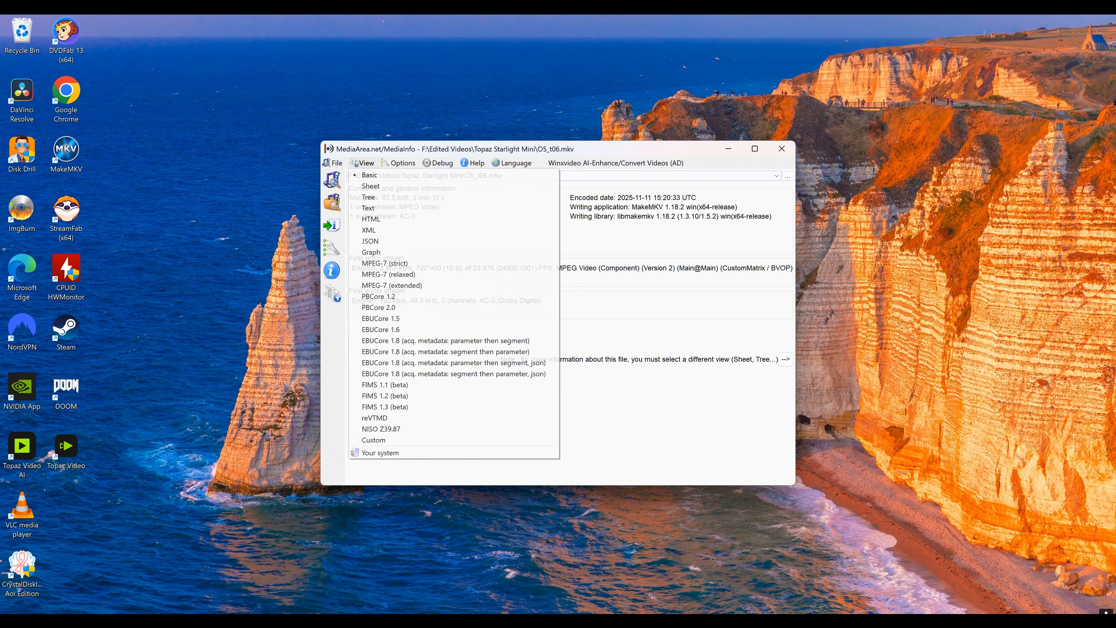
pyautogui.click(414, 215)
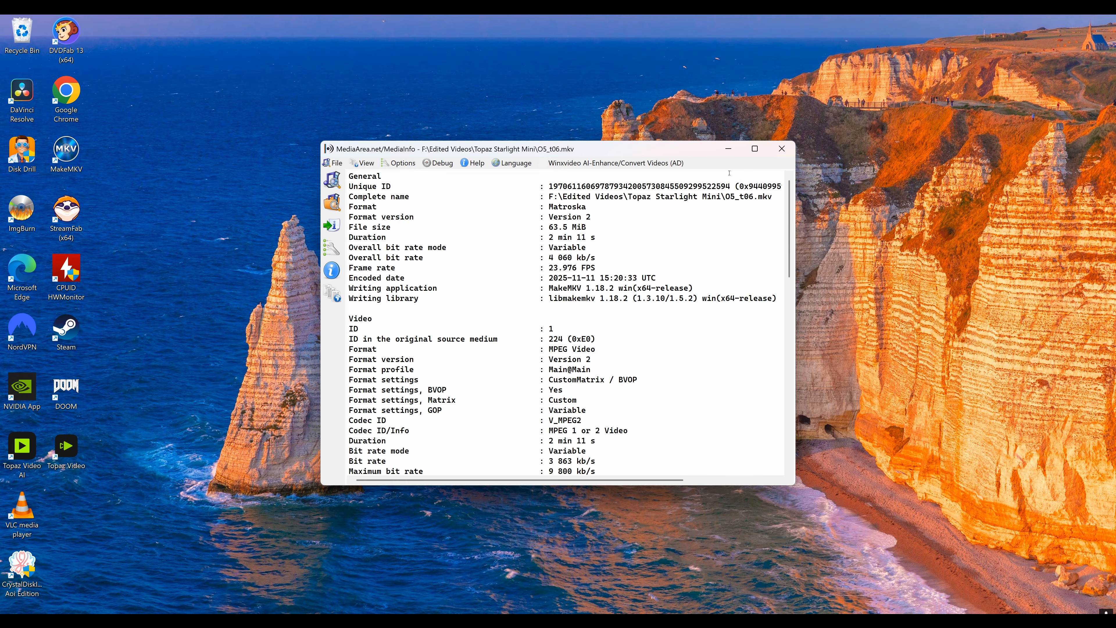
pyautogui.click(755, 149)
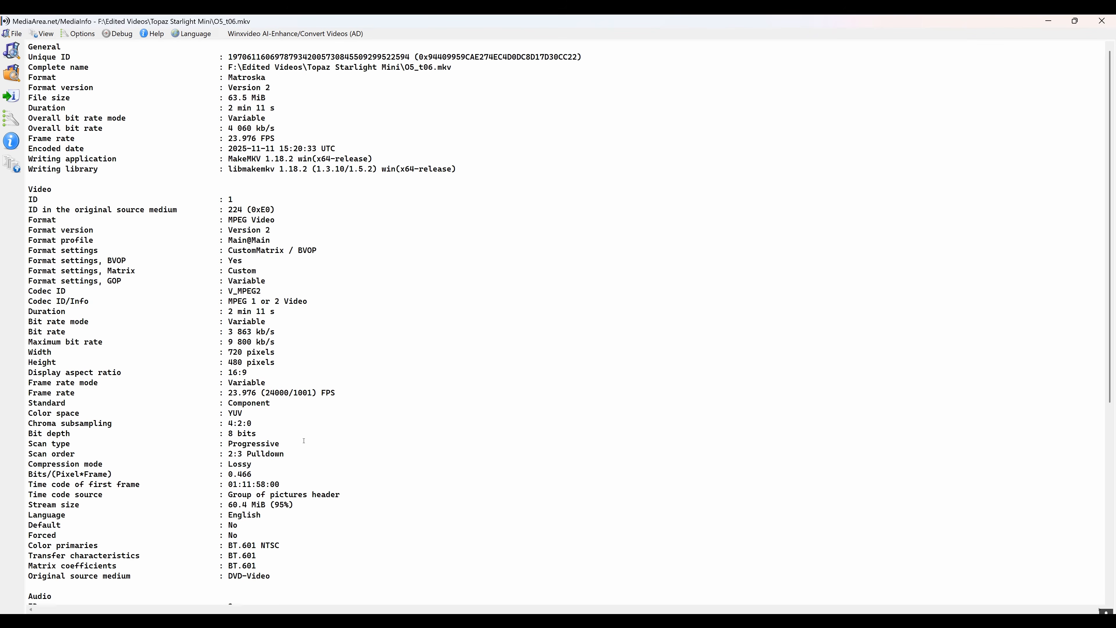
pyautogui.scroll(-10, 290, 334)
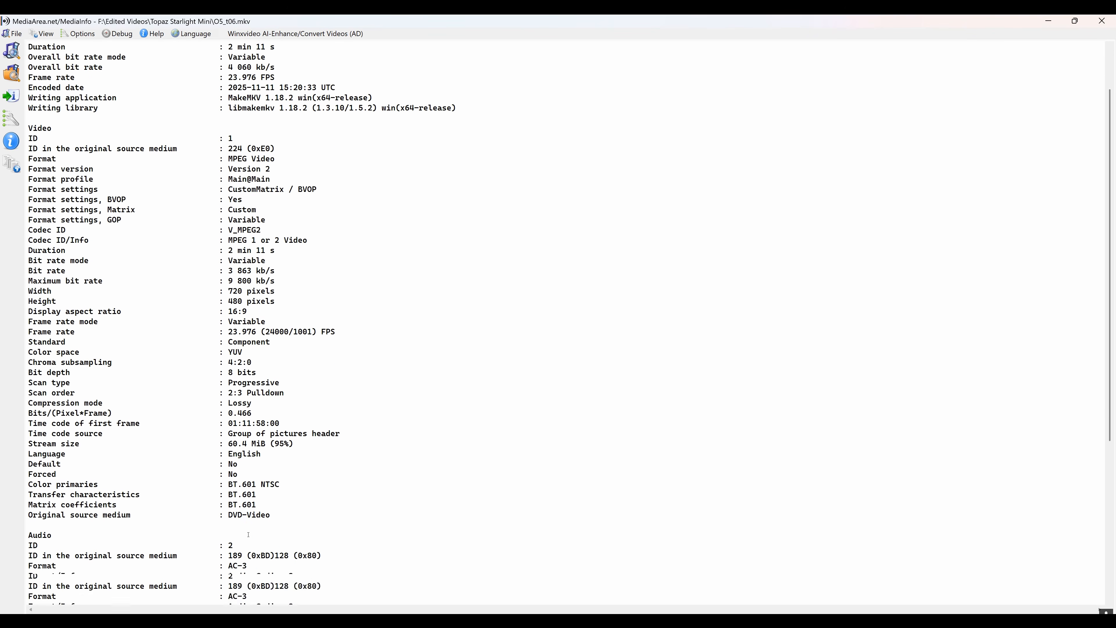
pyautogui.scroll(10, 290, 468)
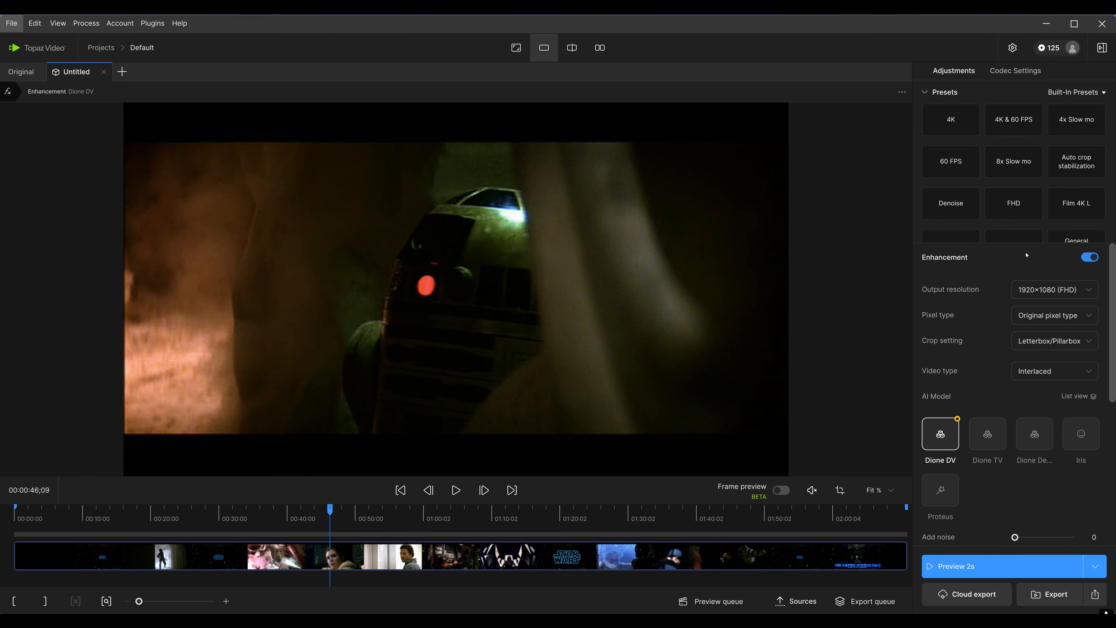
# Switch to Topaz Video, try the Interlaced prog. video type for the enhancement, and read the input video type explanations.
pyautogui.click(1087, 257)
pyautogui.click(1086, 259)
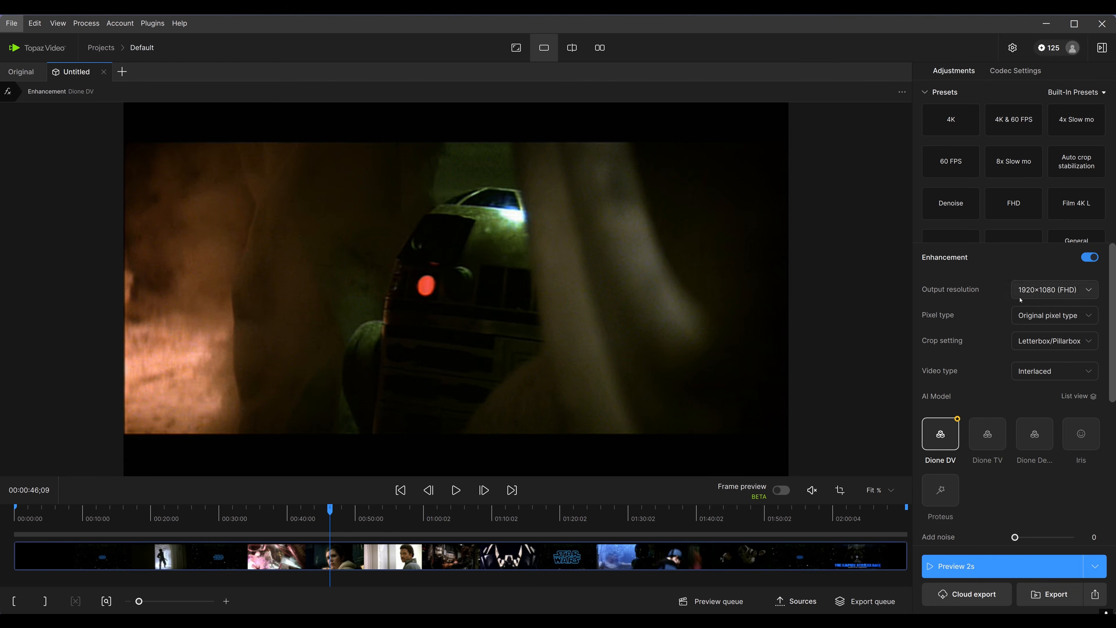
pyautogui.click(1087, 260)
pyautogui.click(1088, 259)
pyautogui.click(1061, 370)
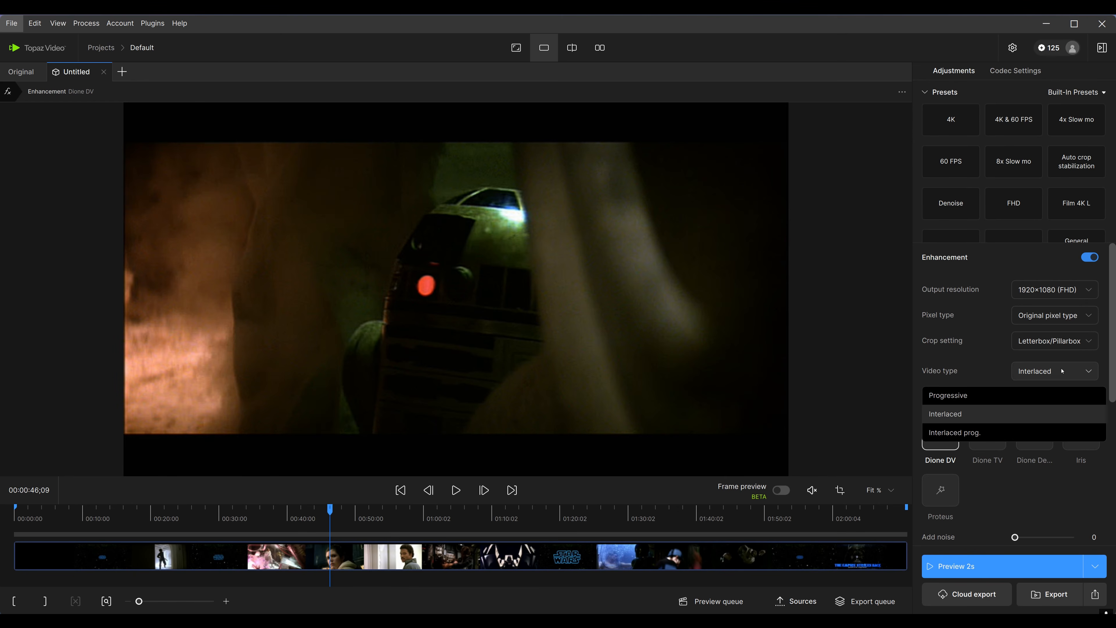
pyautogui.click(971, 433)
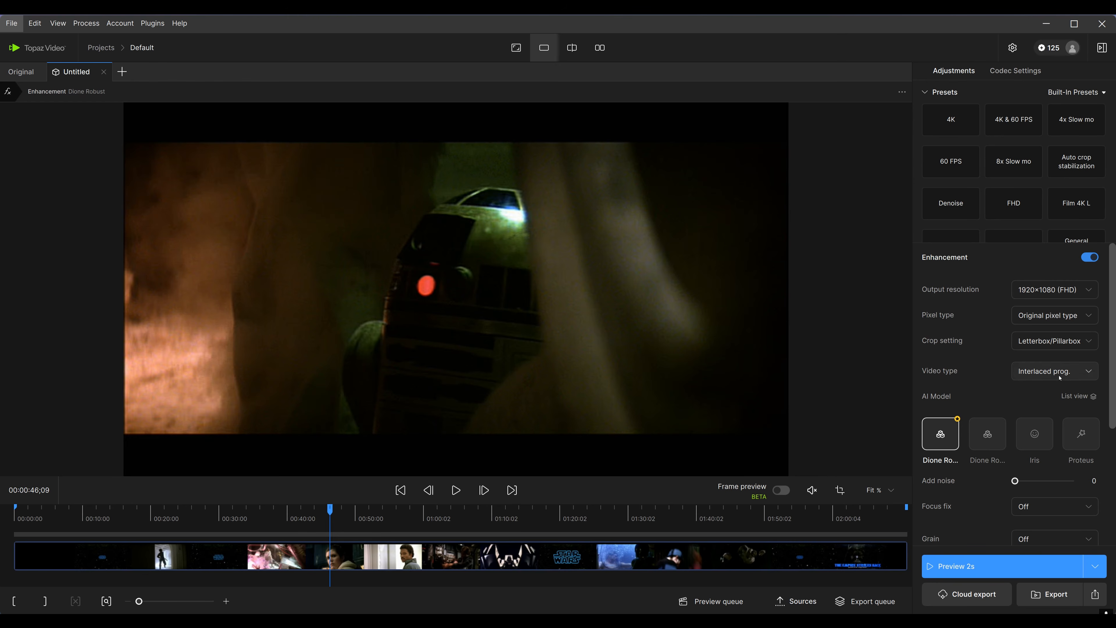
pyautogui.moveTo(948, 373)
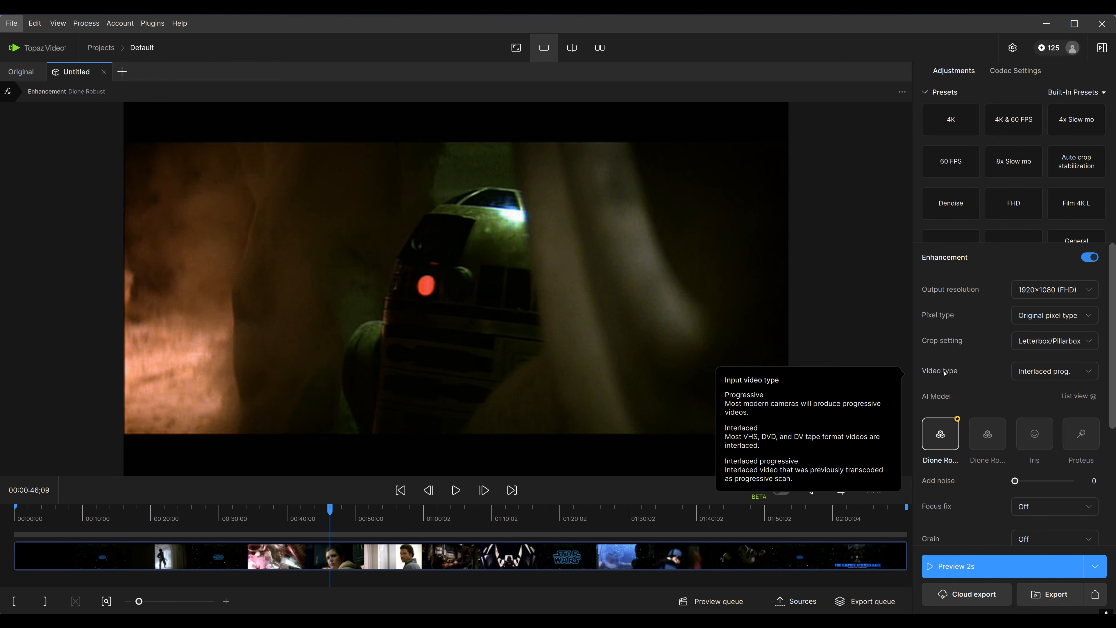
# Set the enhancement's video type to Interlaced, keeping the Dione DV model.
pyautogui.click(1050, 370)
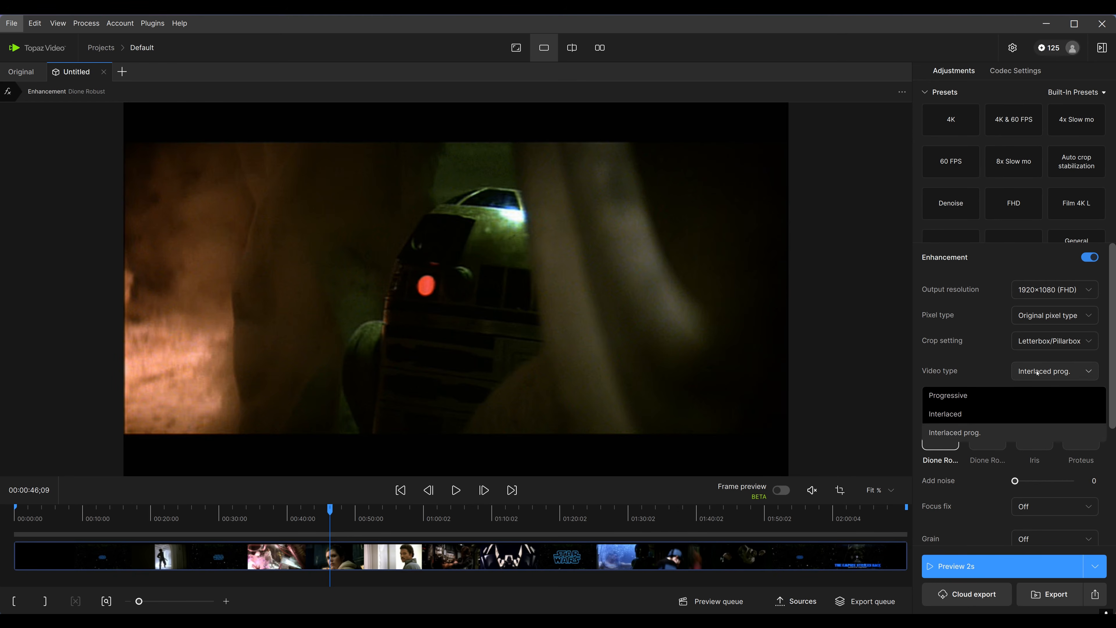
pyautogui.click(988, 415)
pyautogui.click(1059, 371)
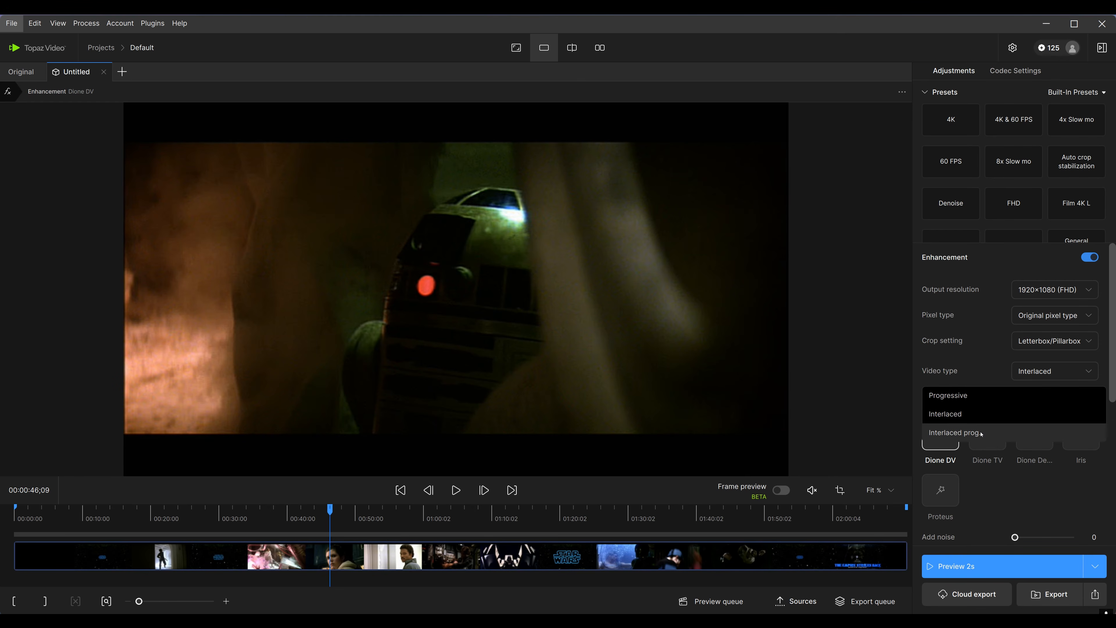
pyautogui.click(968, 414)
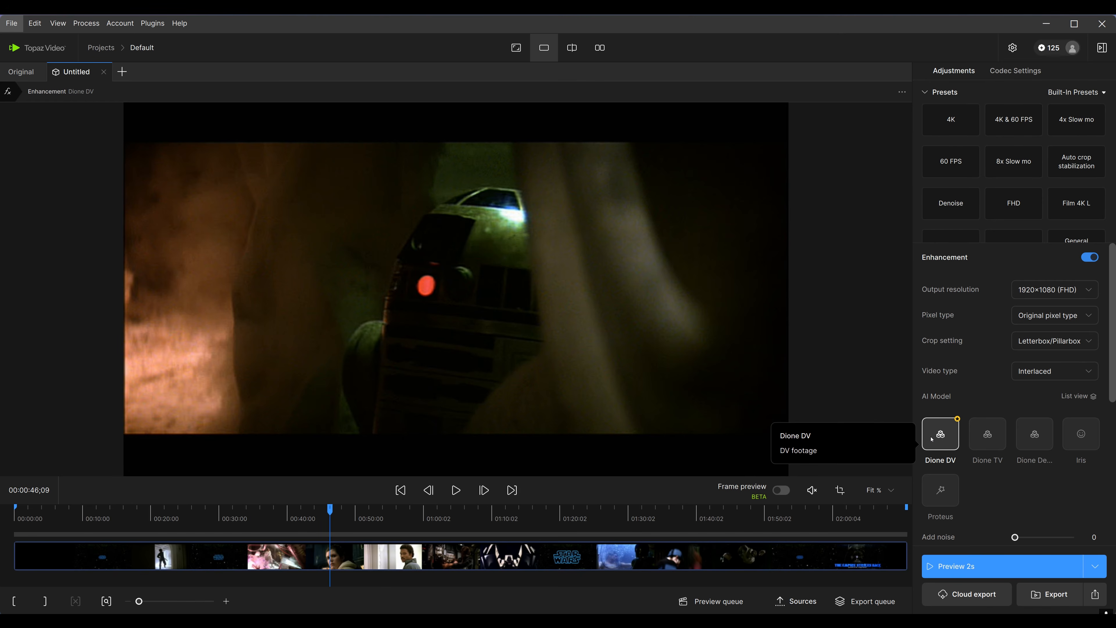
# Move the playhead to the woman's close-up at about 00:00:42;28 and render a 2-second Dione DV preview.
pyautogui.click(333, 553)
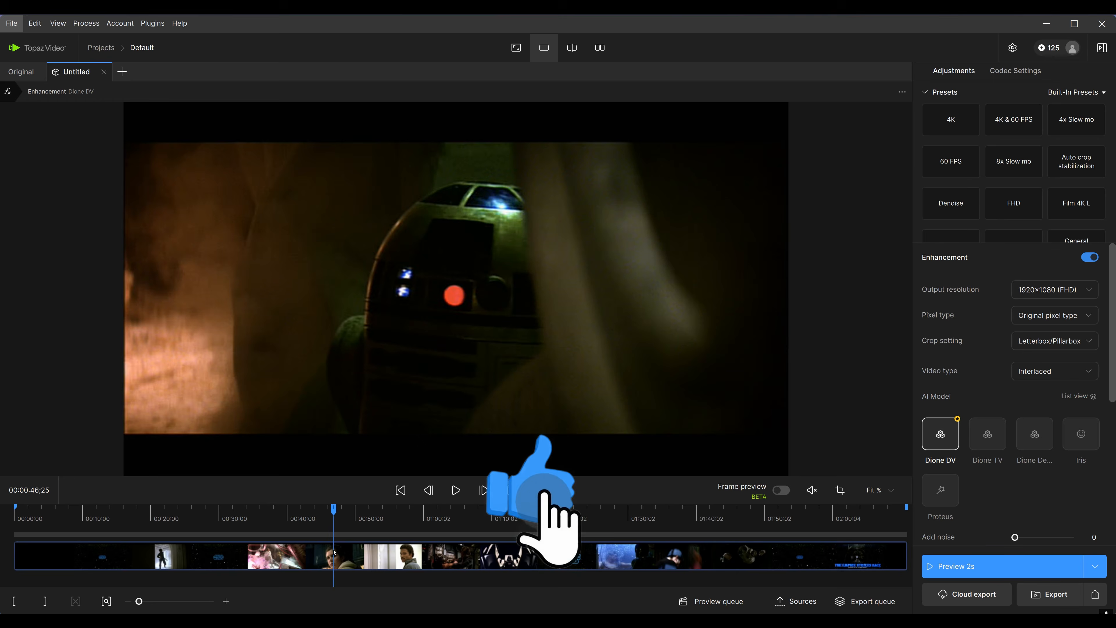
pyautogui.moveTo(334, 553); pyautogui.dragTo(308, 553)
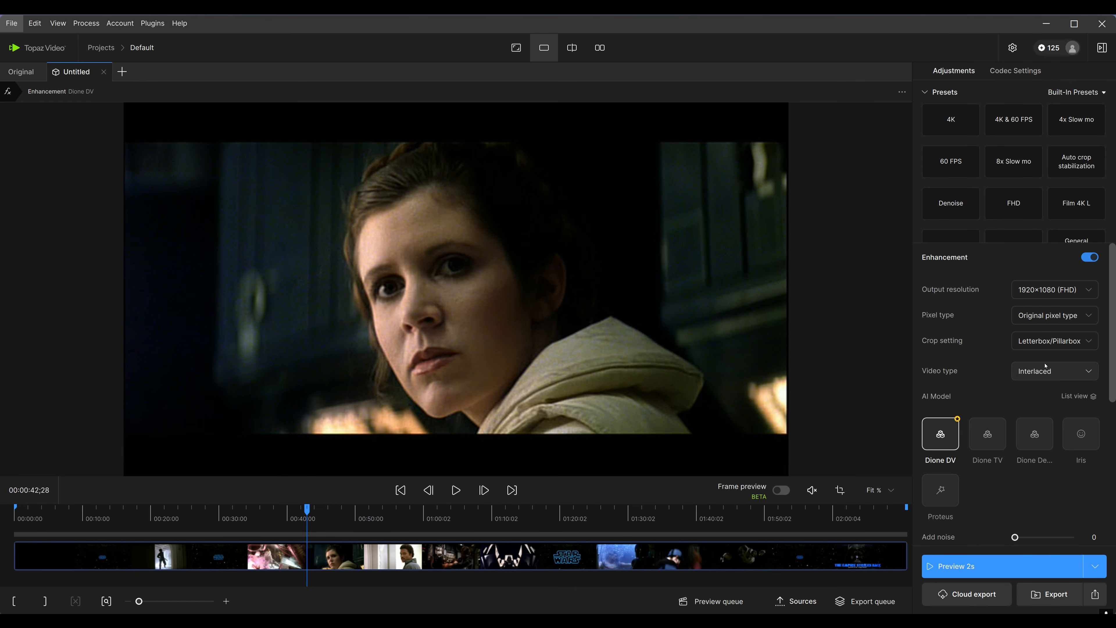
pyautogui.click(972, 572)
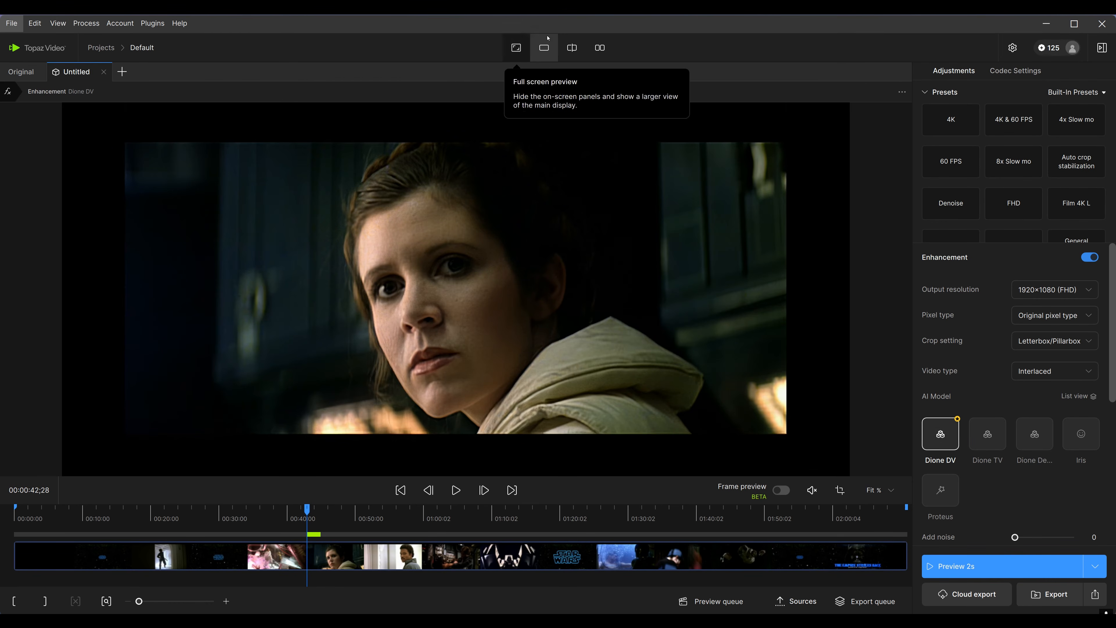
# Set the pixel type to Square pixel and compare the original with the Dione DV result side by side on the woman's face.
pyautogui.click(600, 48)
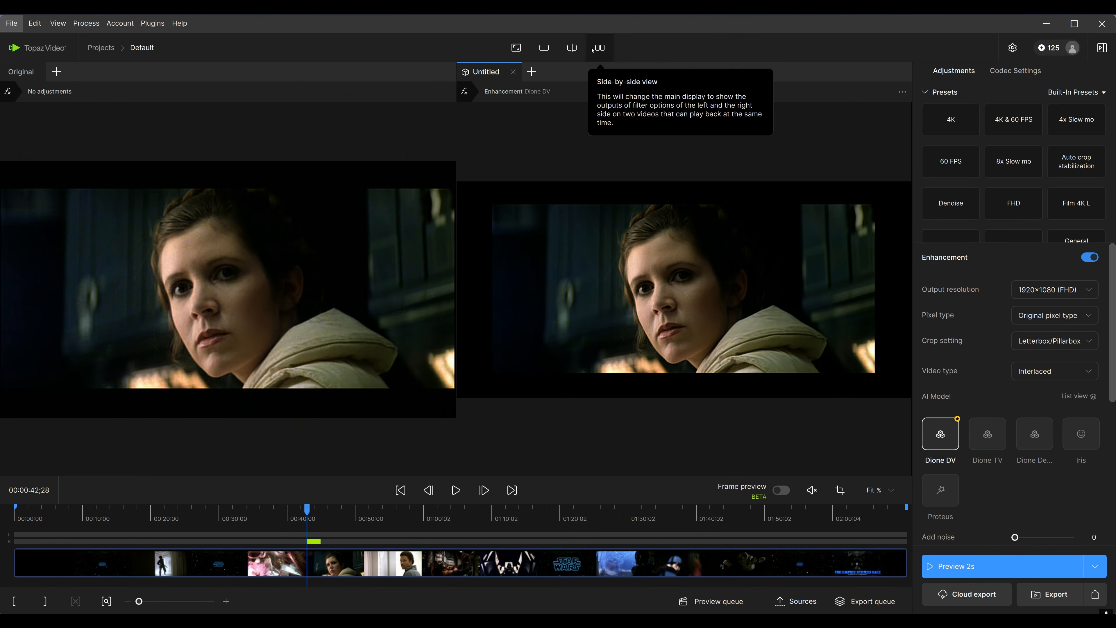
pyautogui.scroll(4, 624, 289)
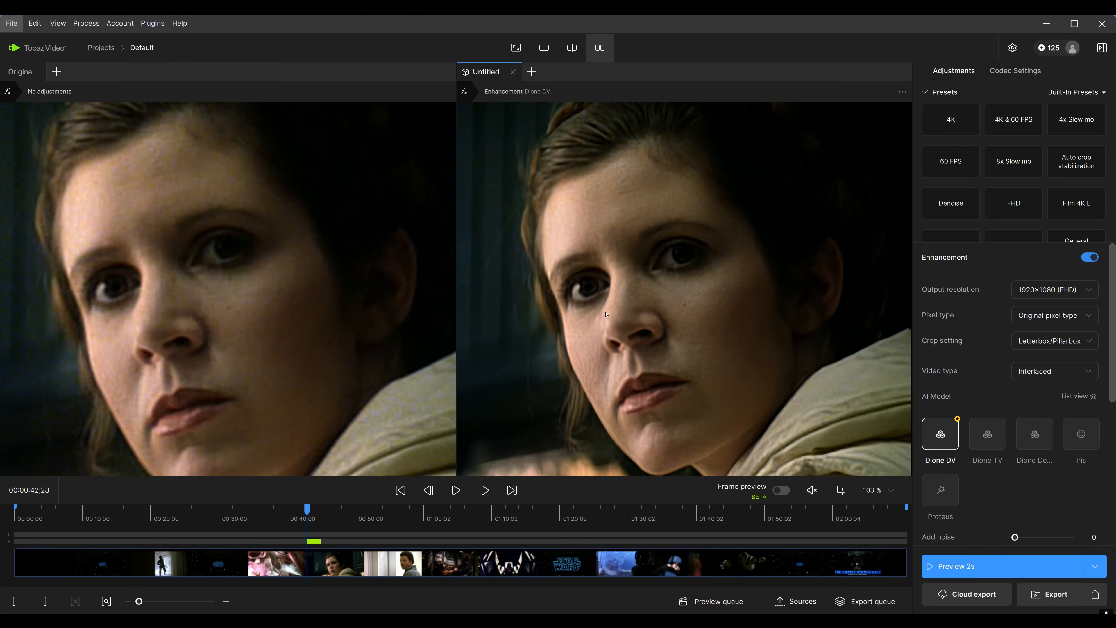
pyautogui.scroll(1, 716, 360)
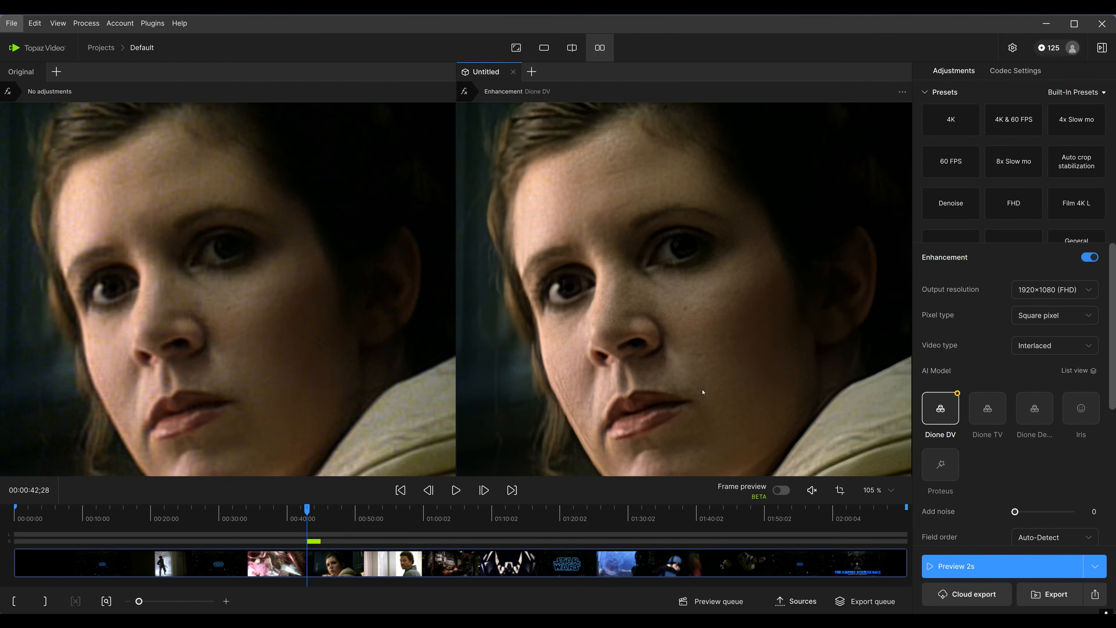
pyautogui.moveTo(703, 392); pyautogui.dragTo(683, 397)
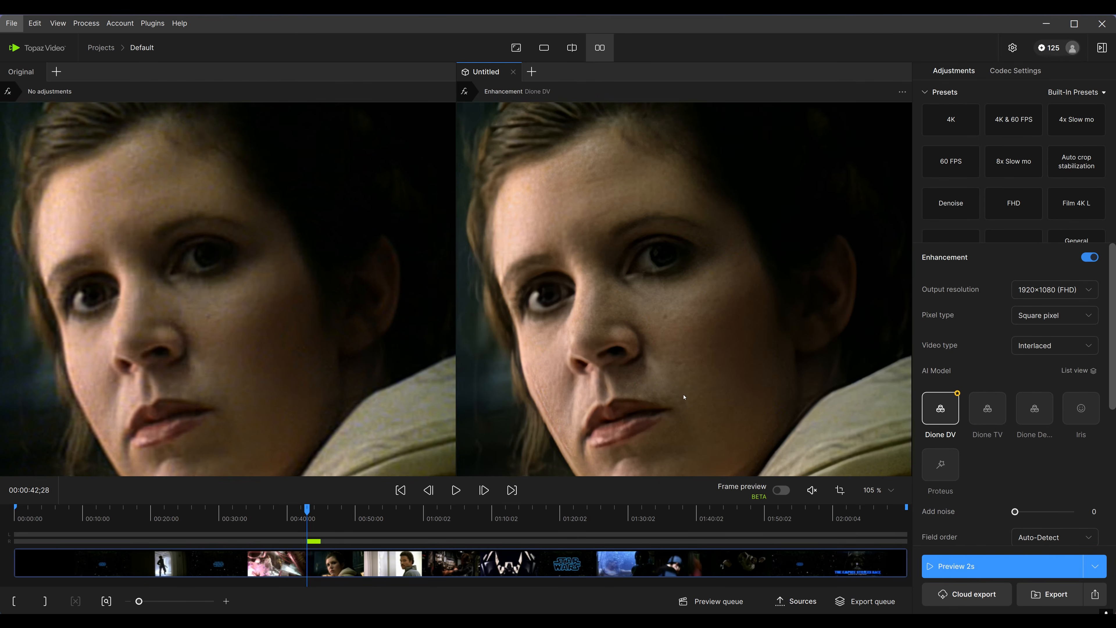
pyautogui.scroll(2, 701, 302)
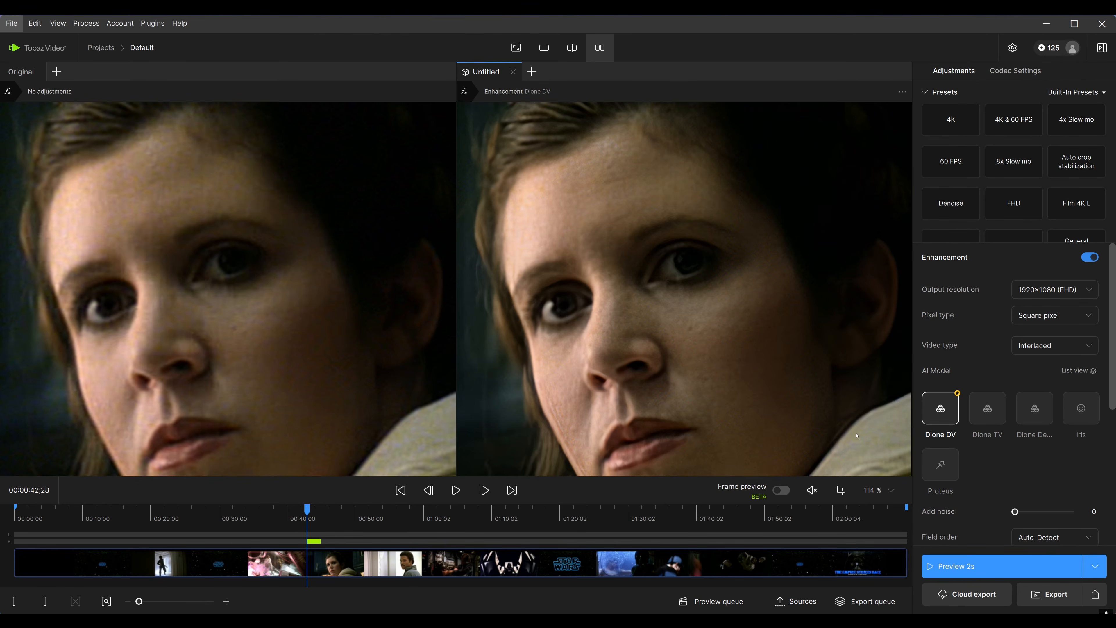
# Select the Iris AI model and render a 2-second preview of the same close-up.
pyautogui.click(1081, 408)
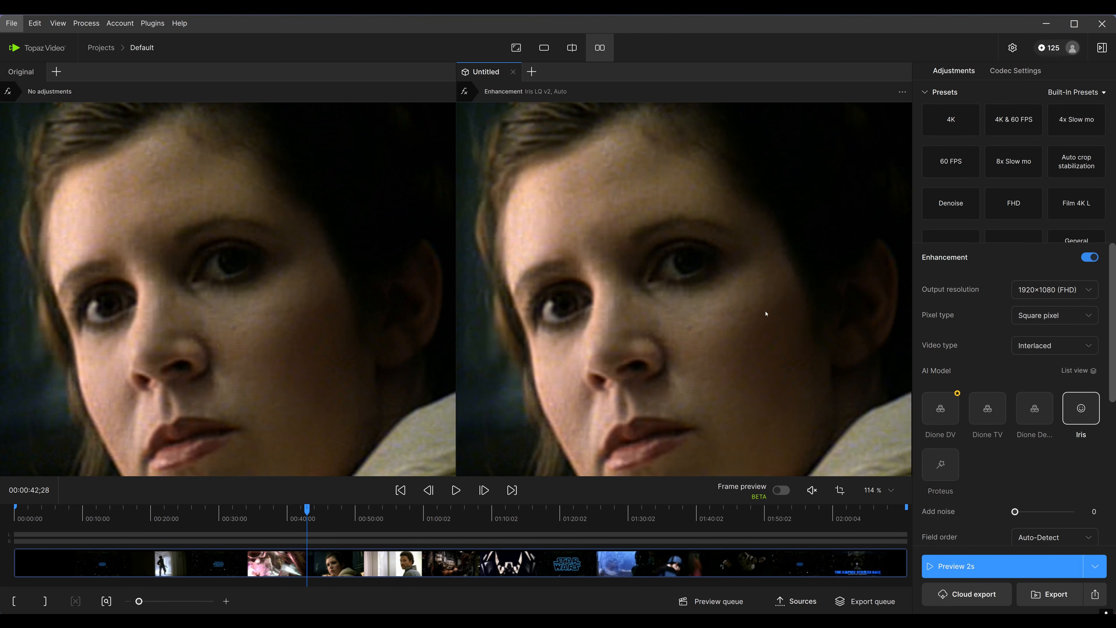
pyautogui.scroll(-4, 664, 311)
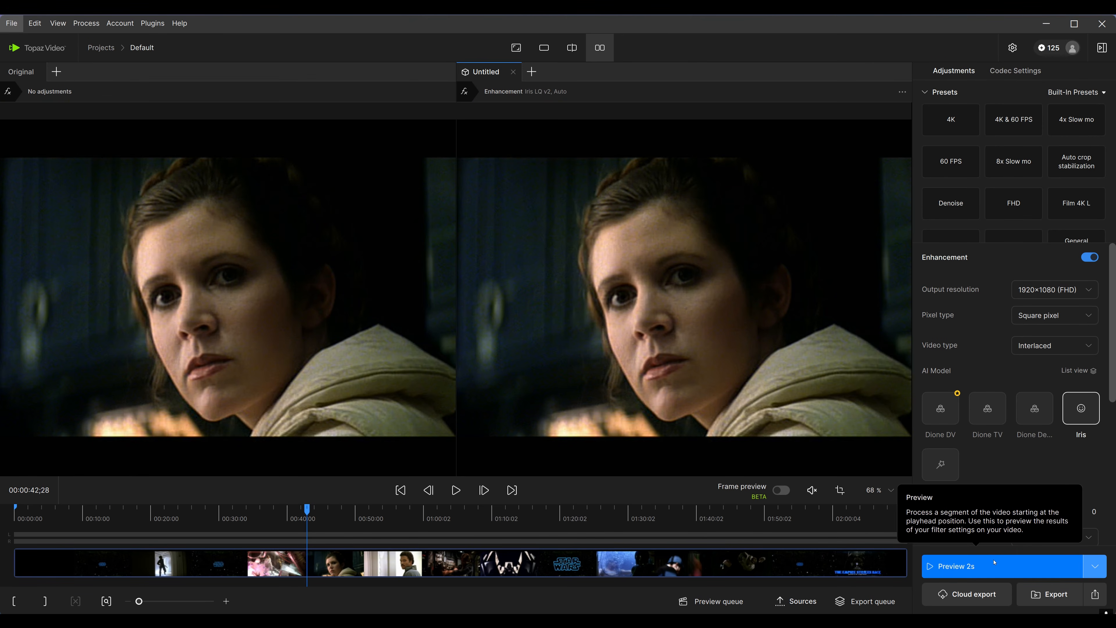
pyautogui.click(944, 566)
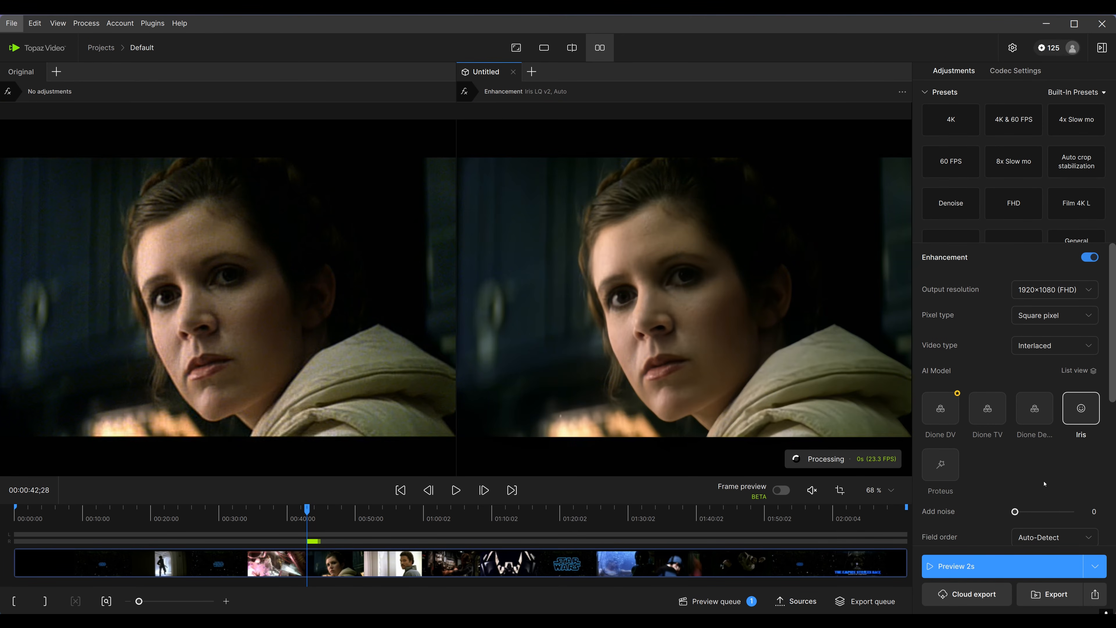
# Compare the original and the Iris result side by side, checking the woman's face and the whole frame at several magnifications.
pyautogui.scroll(4, 784, 408)
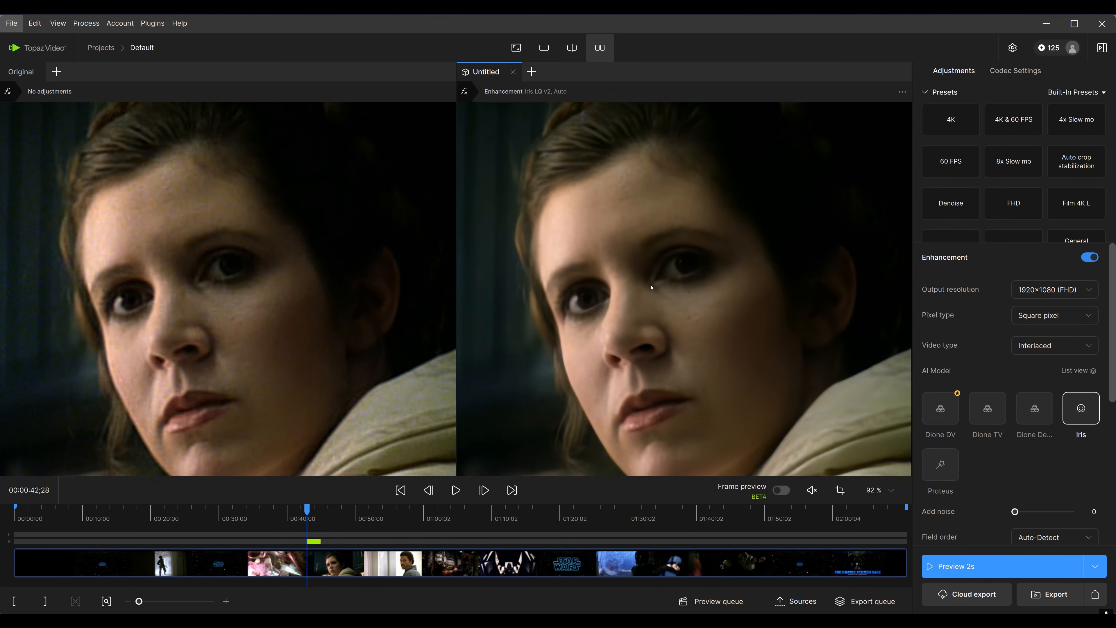
pyautogui.moveTo(651, 288); pyautogui.dragTo(660, 258)
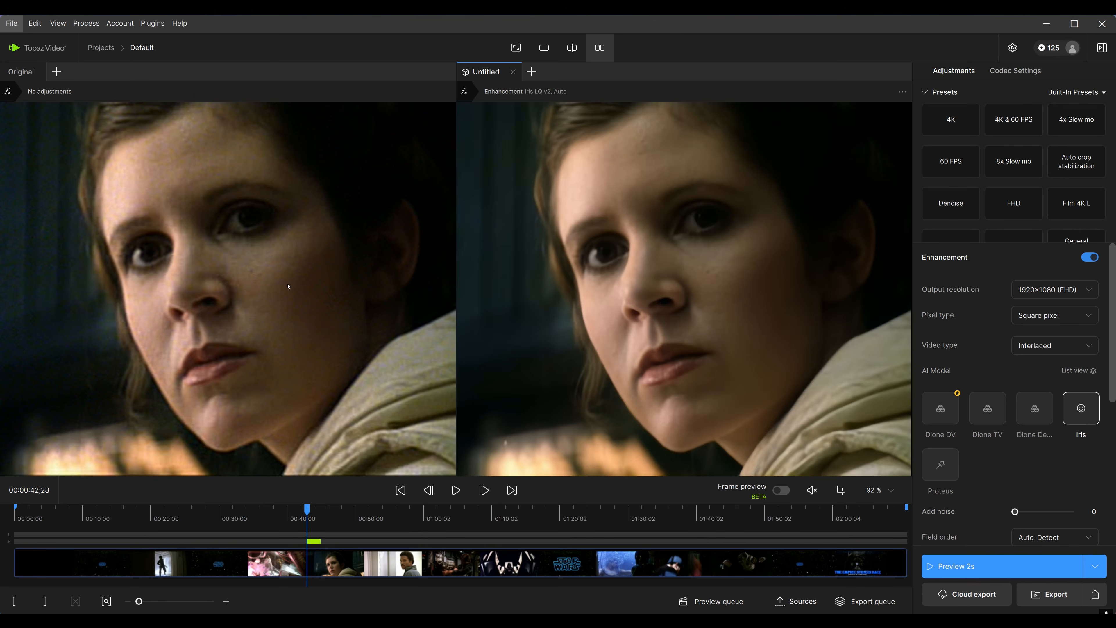
pyautogui.scroll(-4, 697, 336)
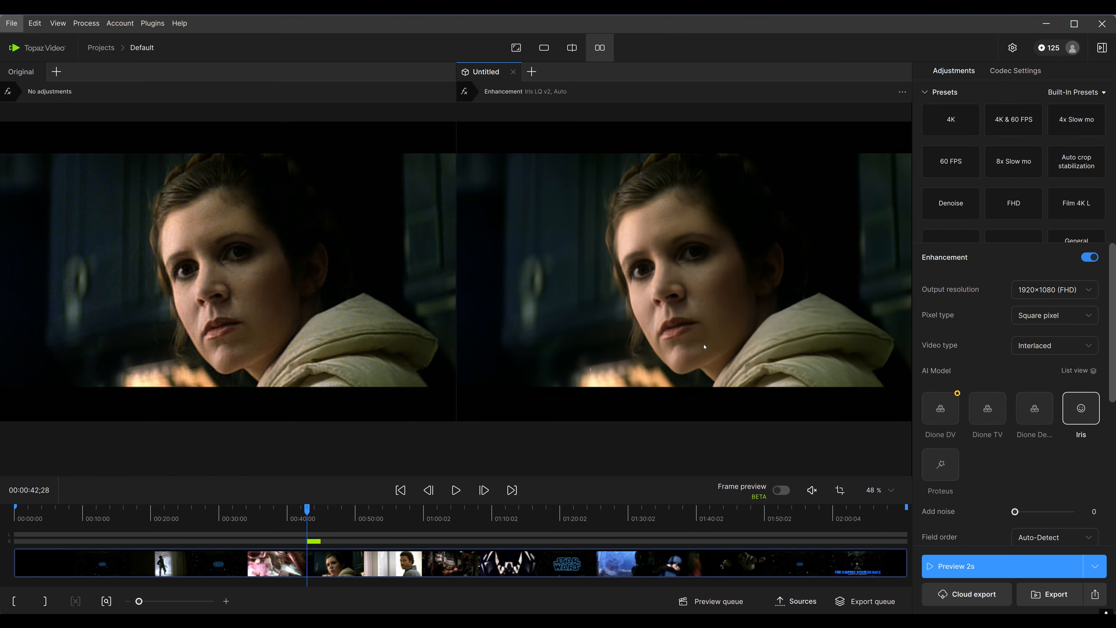
pyautogui.scroll(-1, 704, 347)
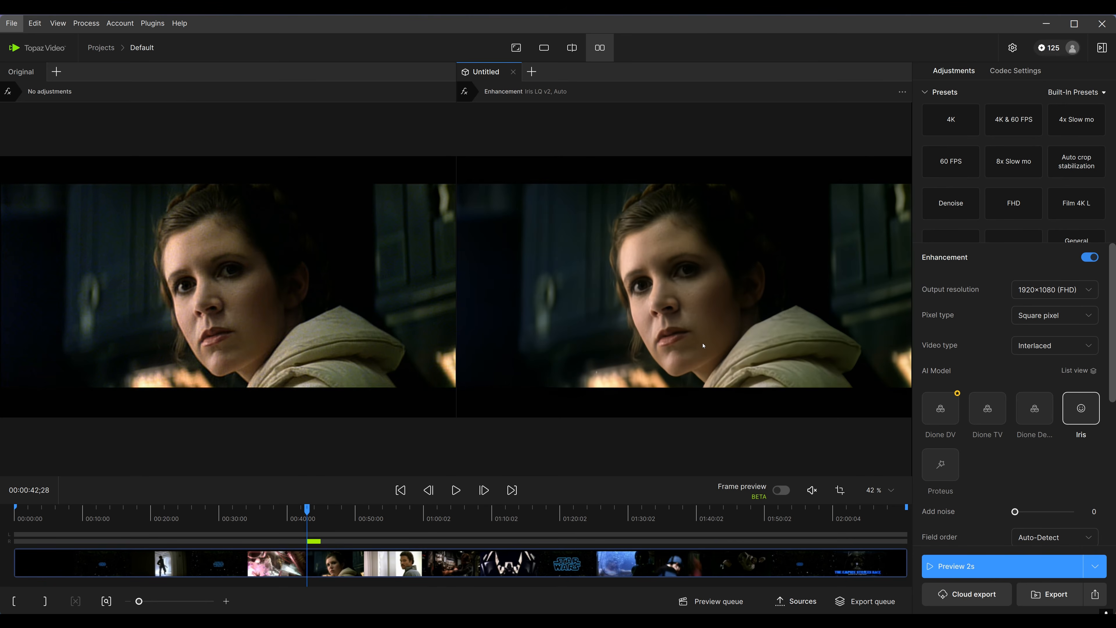
pyautogui.scroll(3, 703, 346)
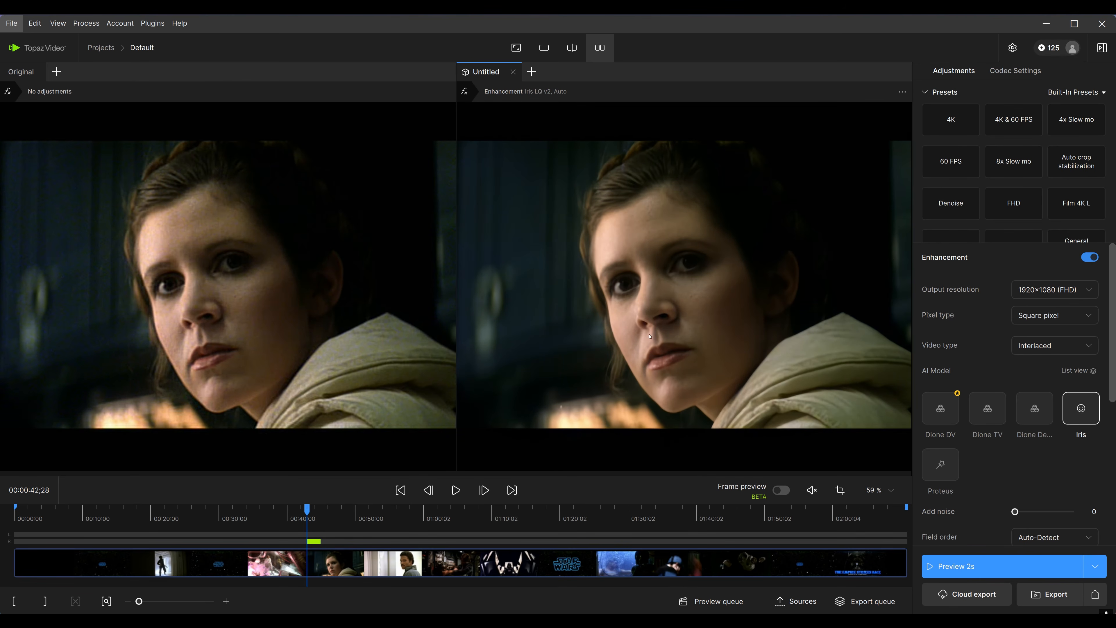
pyautogui.scroll(3, 675, 292)
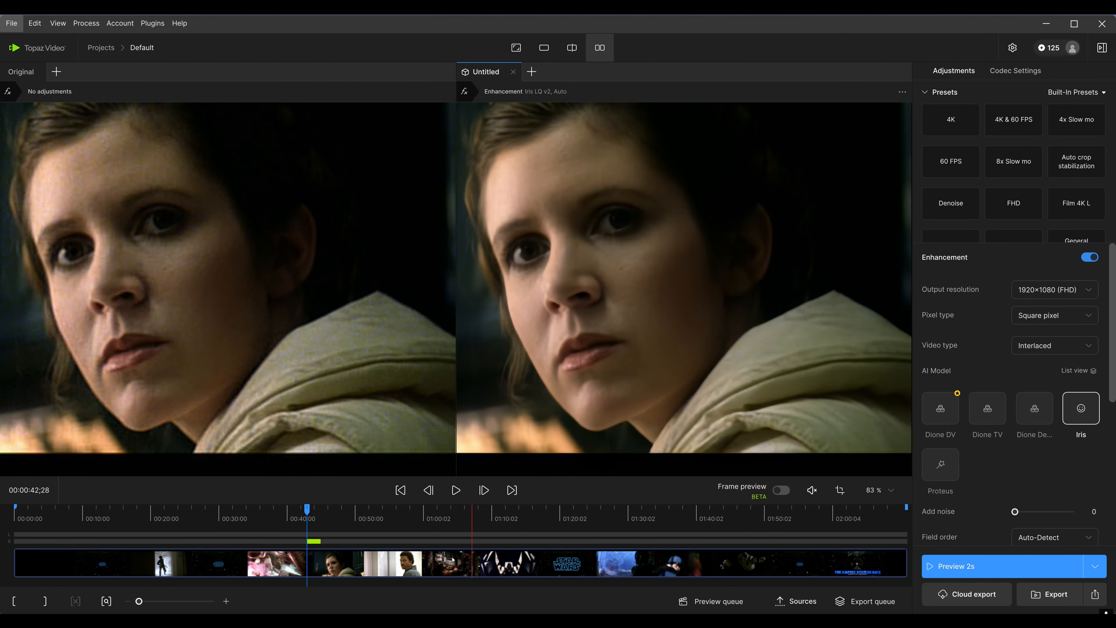
# Move the playhead to the shot of the man pointing at the woman at 00:01:01;05 and render a 2-second Iris preview.
pyautogui.click(396, 563)
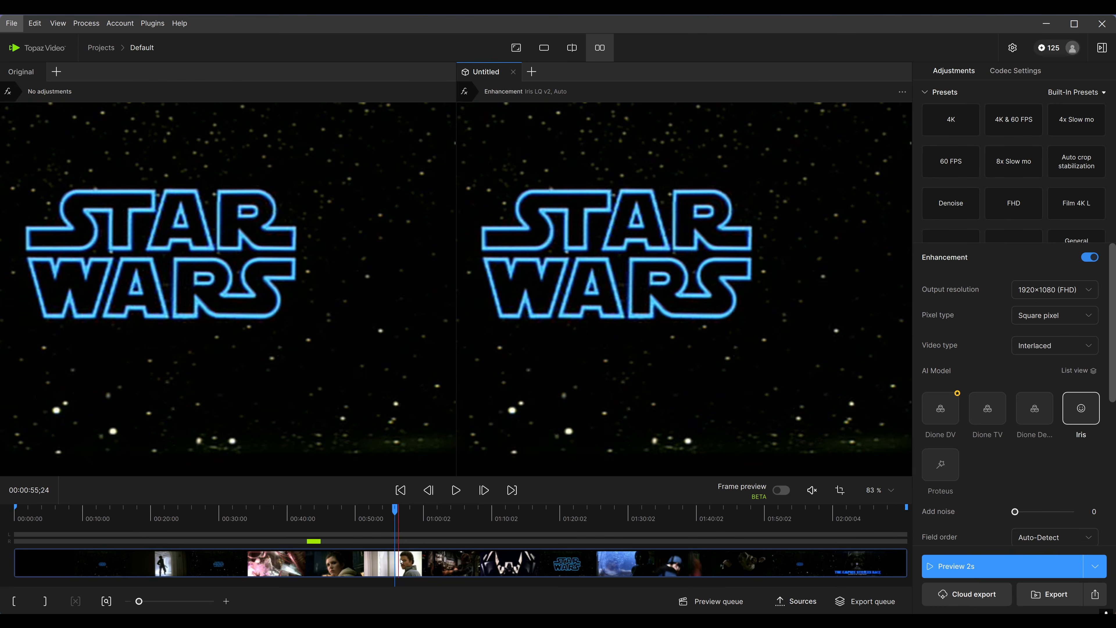
pyautogui.click(411, 563)
pyautogui.click(435, 566)
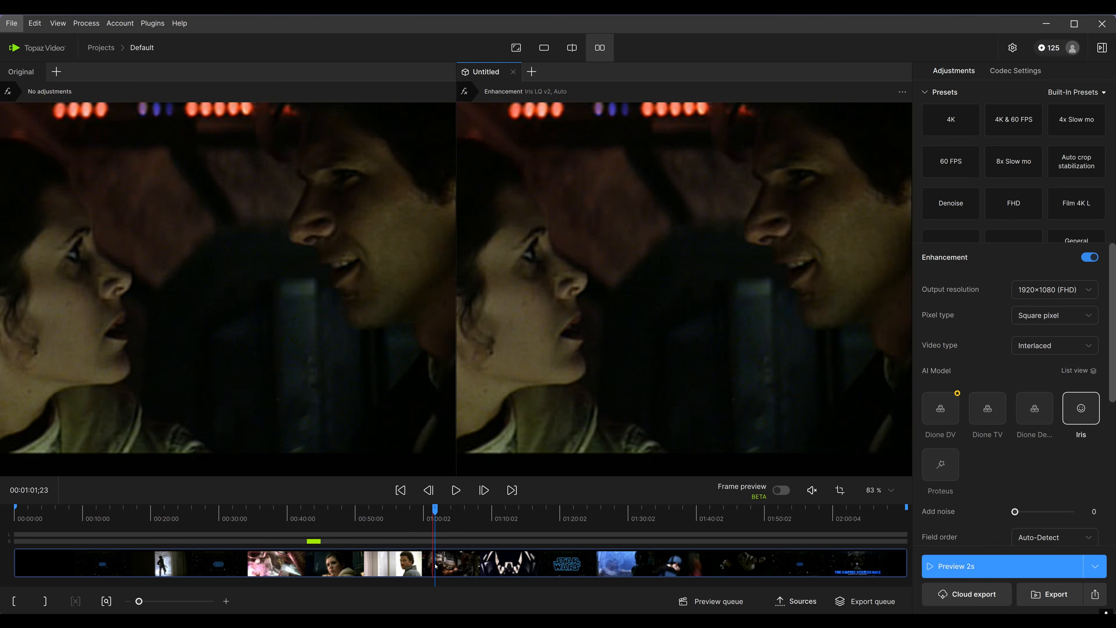
pyautogui.click(432, 566)
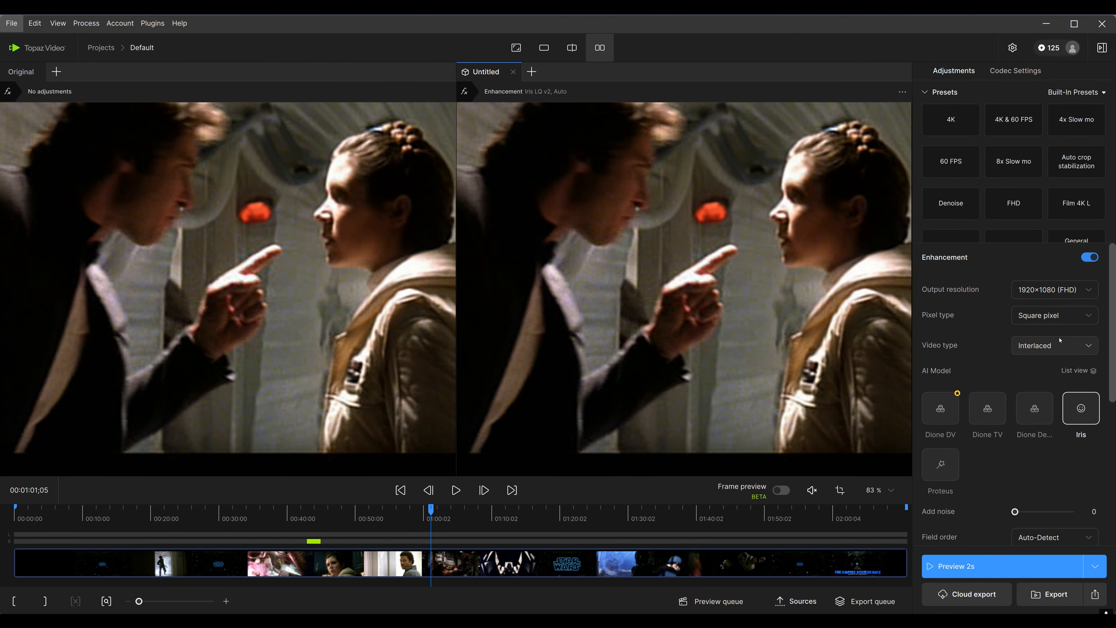
pyautogui.click(978, 569)
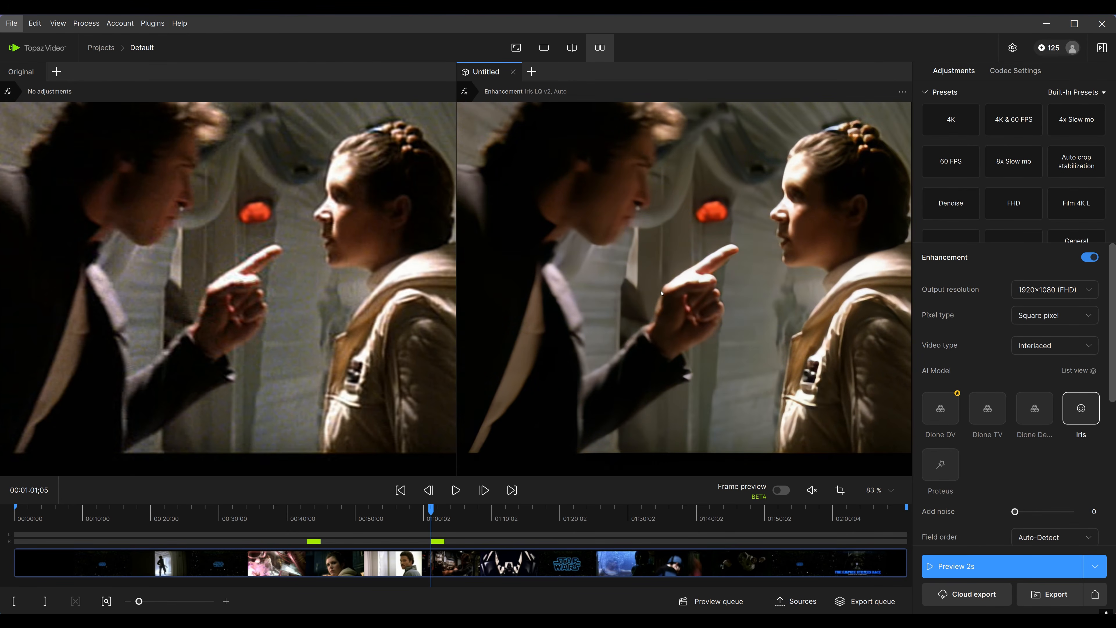
# Compare the original and the Iris result side by side on the pointing man, the woman and the background details.
pyautogui.scroll(2, 661, 293)
pyautogui.scroll(-3, 661, 293)
pyautogui.moveTo(655, 270)
pyautogui.mouseDown()
pyautogui.moveTo(757, 307)
pyautogui.moveTo(724, 281)
pyautogui.moveTo(653, 266)
pyautogui.mouseUp()
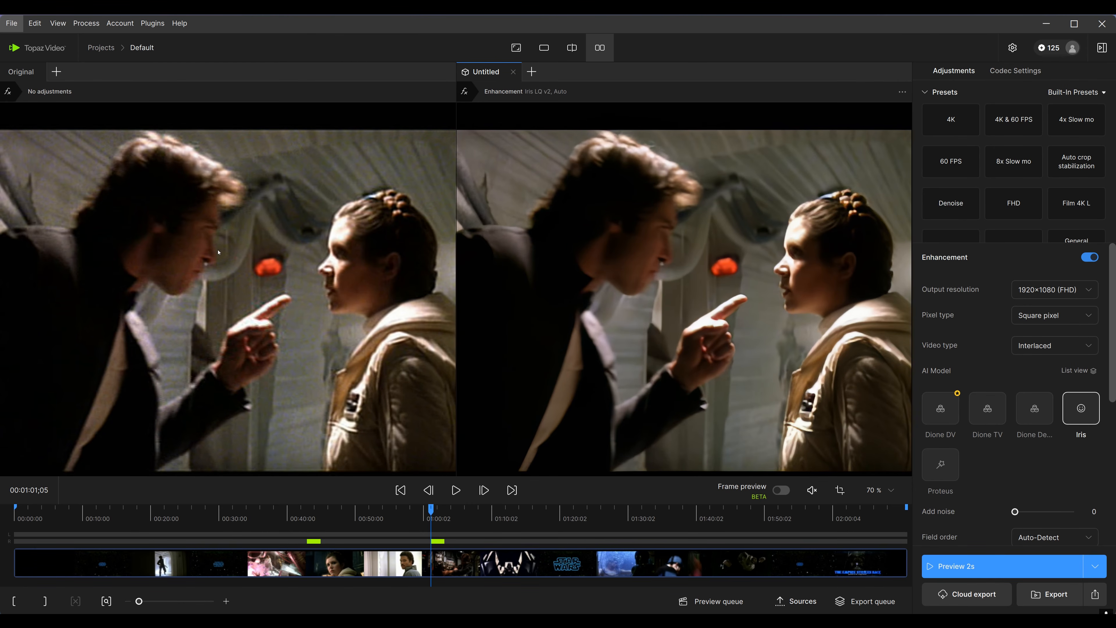
pyautogui.moveTo(237, 245); pyautogui.dragTo(357, 215)
pyautogui.click(91, 193)
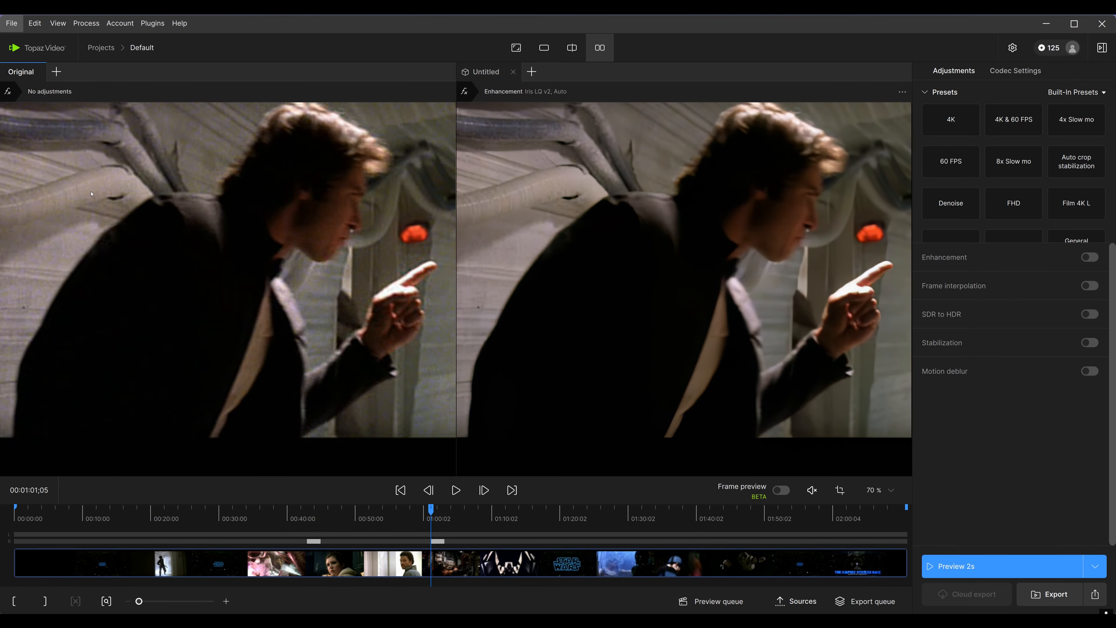
pyautogui.moveTo(261, 231); pyautogui.dragTo(112, 263)
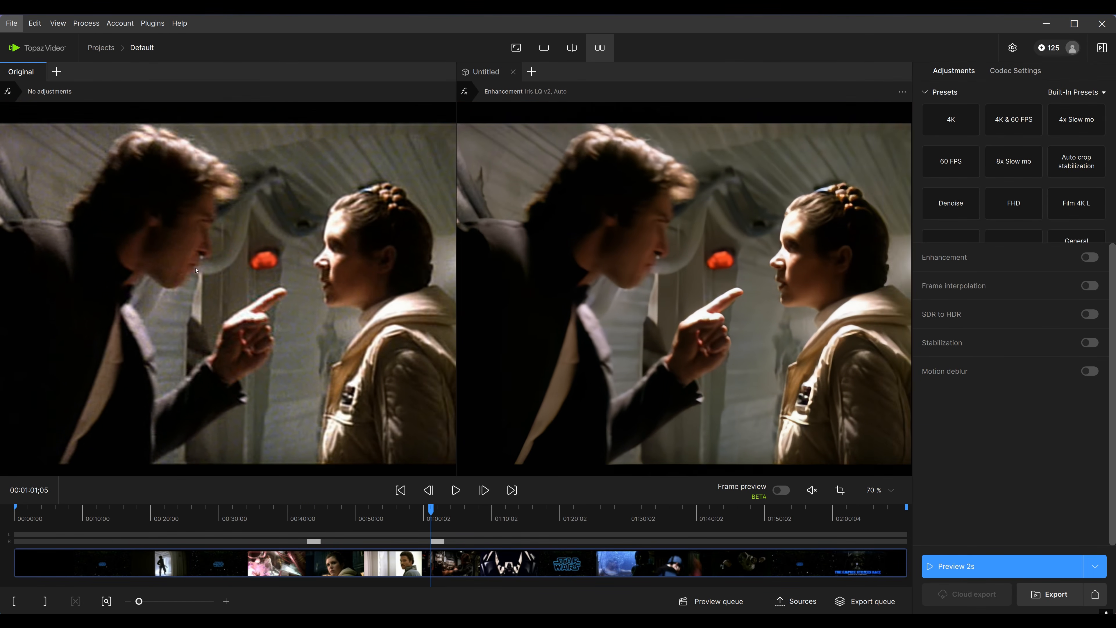
pyautogui.moveTo(271, 256); pyautogui.dragTo(335, 270)
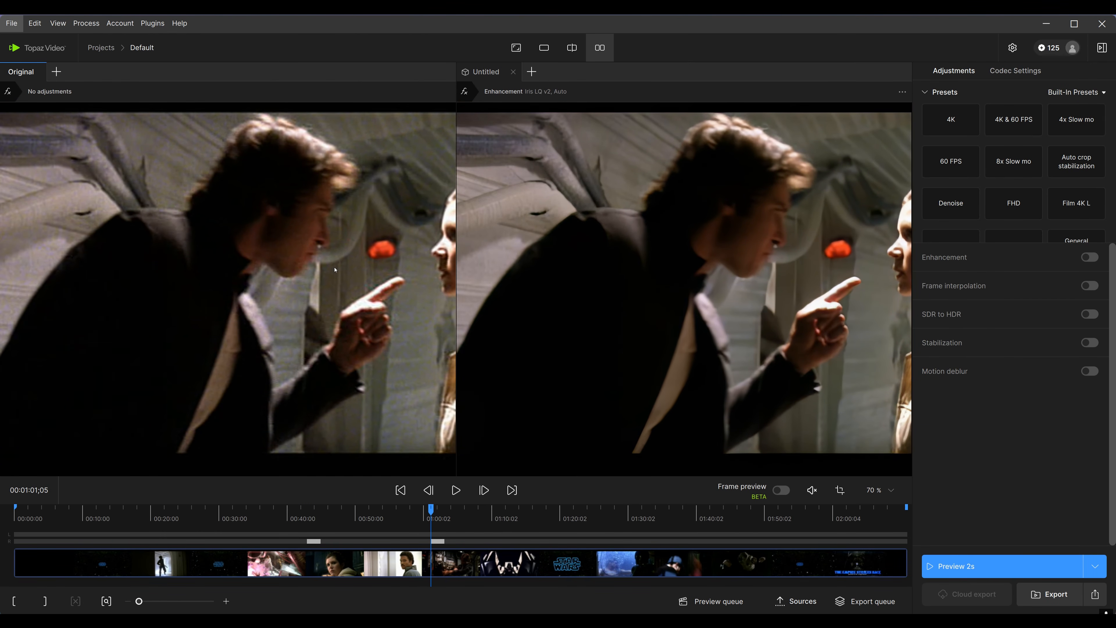
pyautogui.moveTo(227, 249); pyautogui.dragTo(178, 263)
# Move the playhead to the dark two-person shot at 00:01:01;23 and compare the original with the Proteus result on both faces.
pyautogui.click(436, 533)
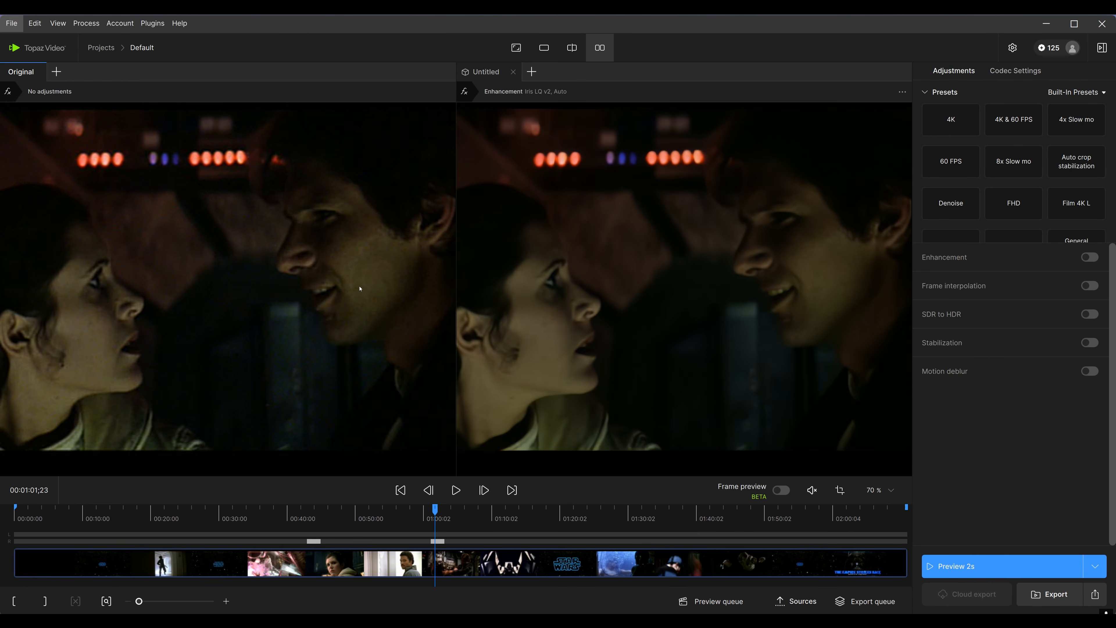
pyautogui.scroll(4, 725, 322)
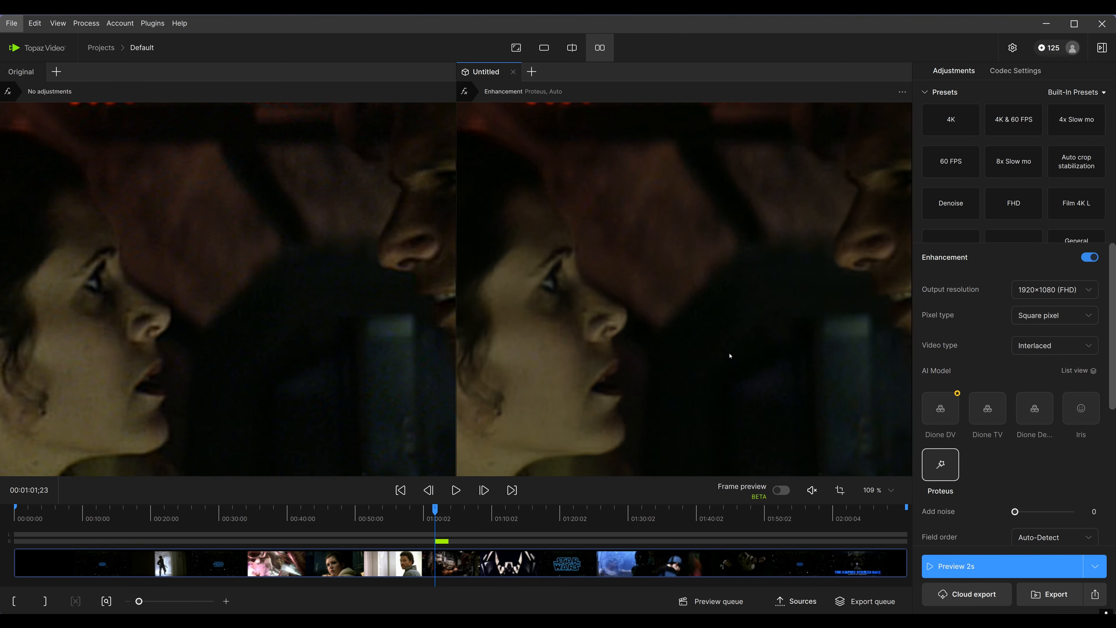
pyautogui.scroll(-3, 729, 357)
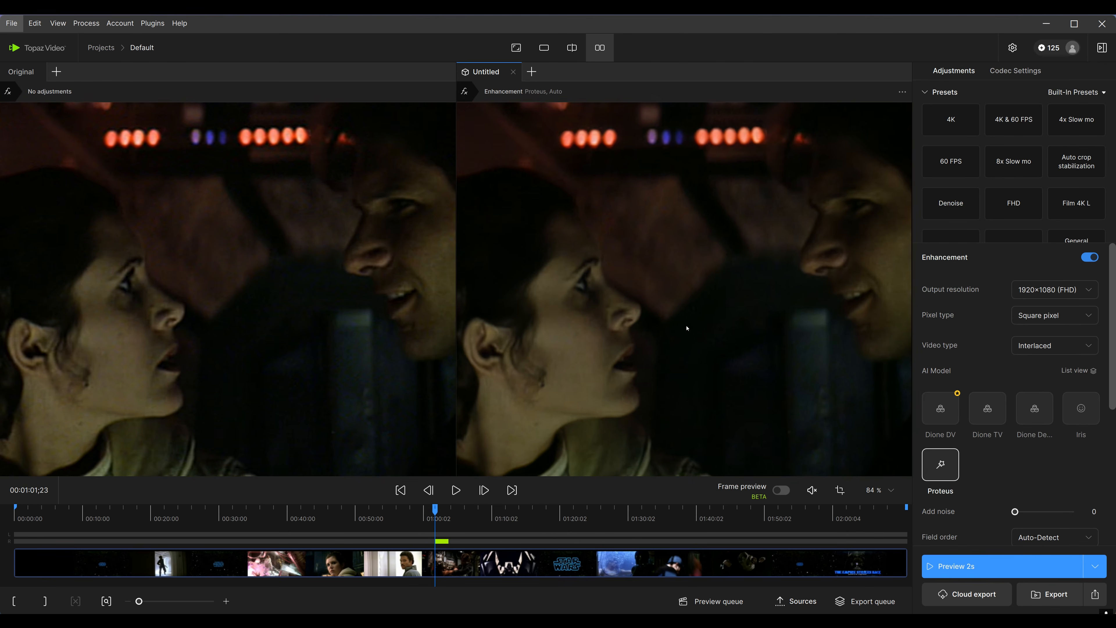
pyautogui.moveTo(685, 327); pyautogui.dragTo(717, 319)
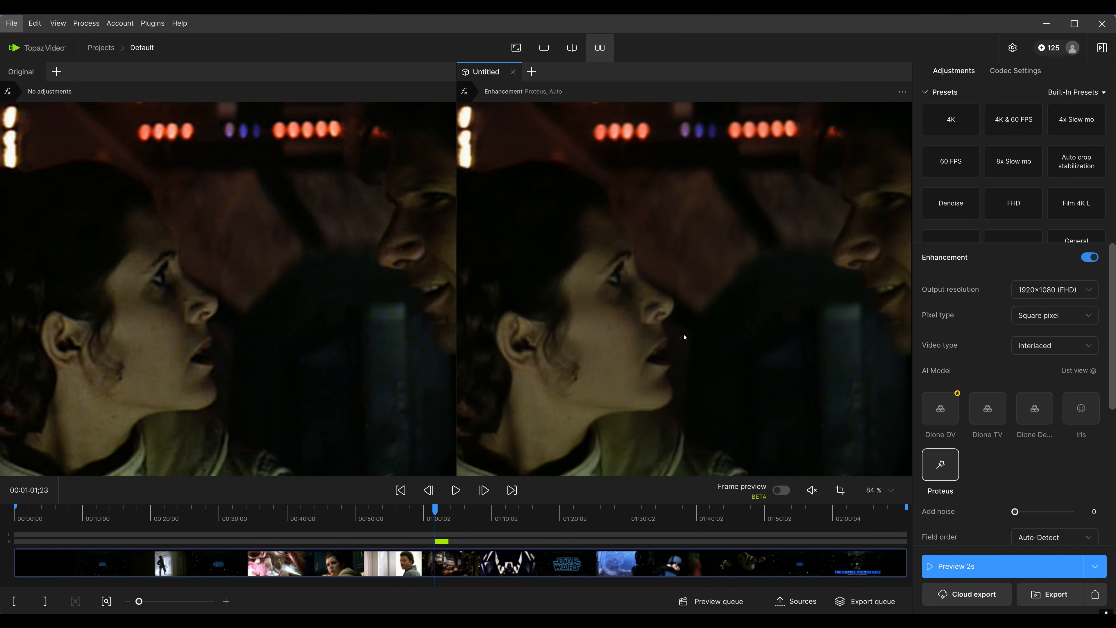
pyautogui.moveTo(682, 393); pyautogui.dragTo(532, 394)
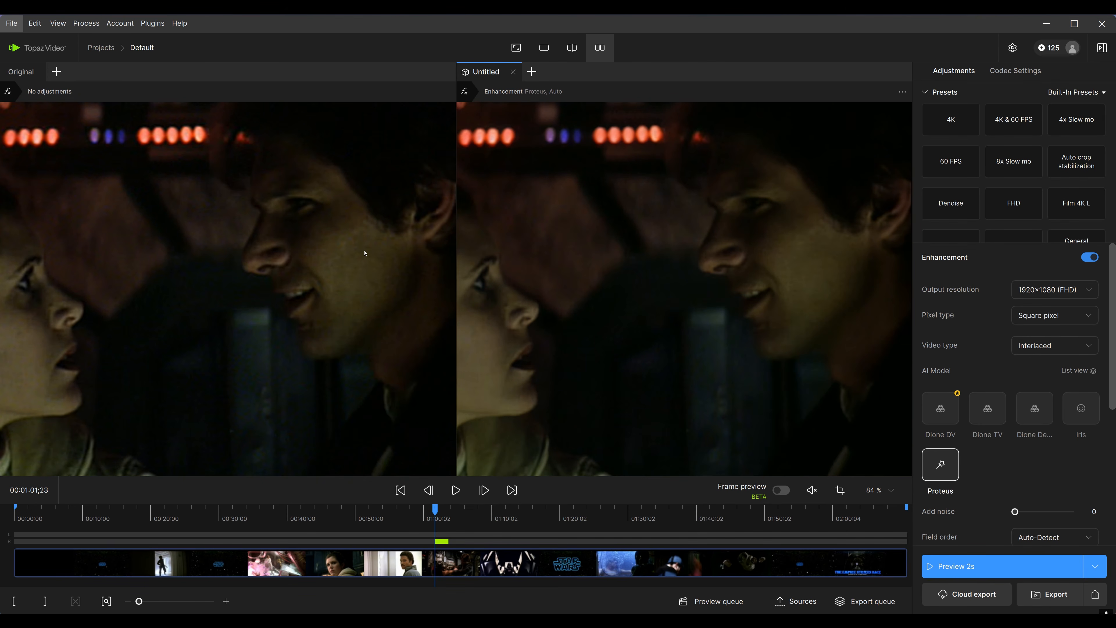
# Select the Iris AI model, render a 2-second preview of the dark shot and check the whole frame against the original.
pyautogui.click(1081, 419)
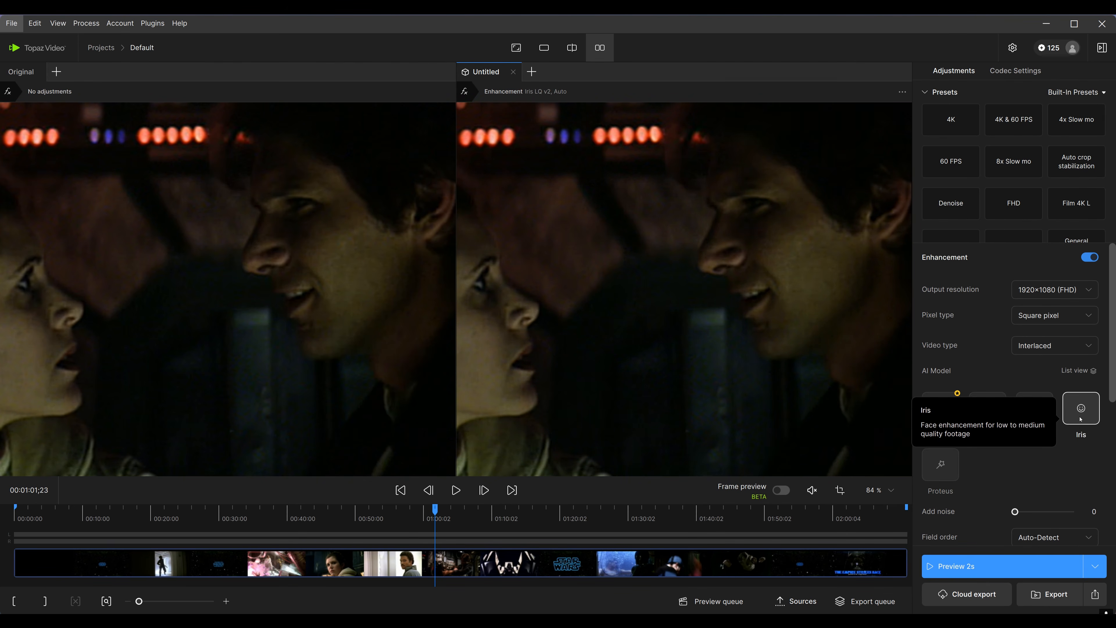
pyautogui.click(982, 570)
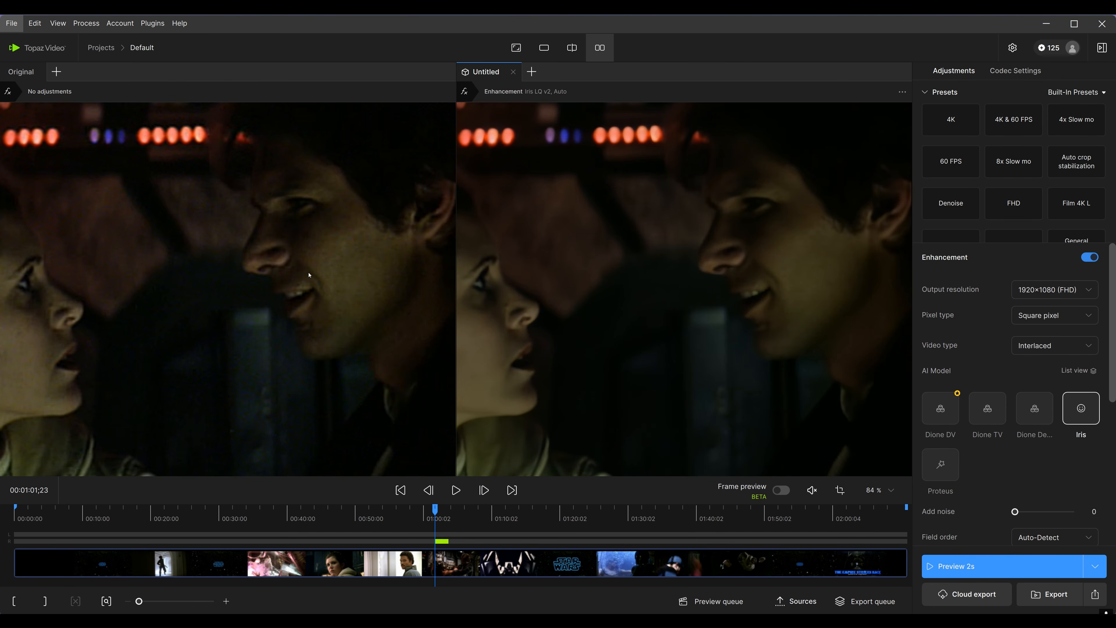
pyautogui.scroll(-5, 742, 336)
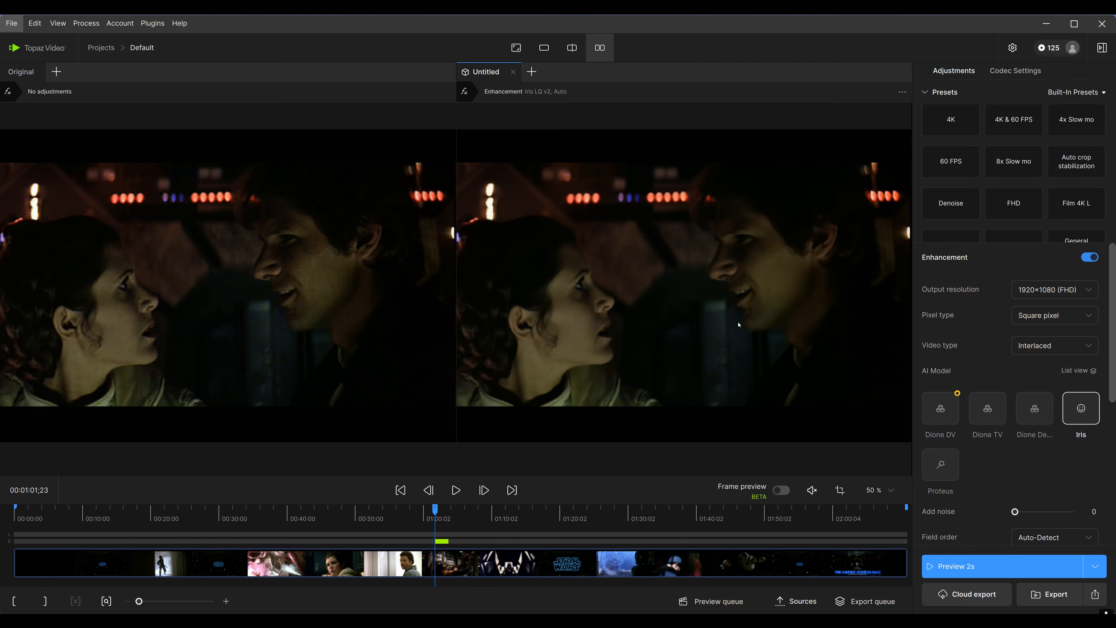
# Set the video type to Interlaced prog. and render a 2-second preview with the Dione Robust model.
pyautogui.click(1089, 350)
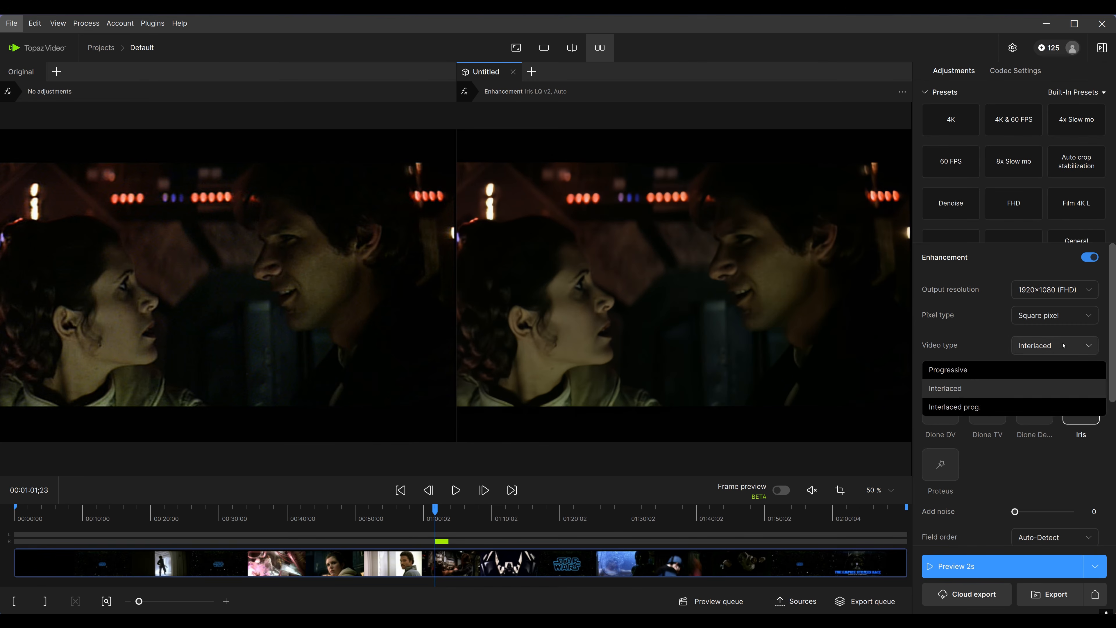
pyautogui.click(978, 409)
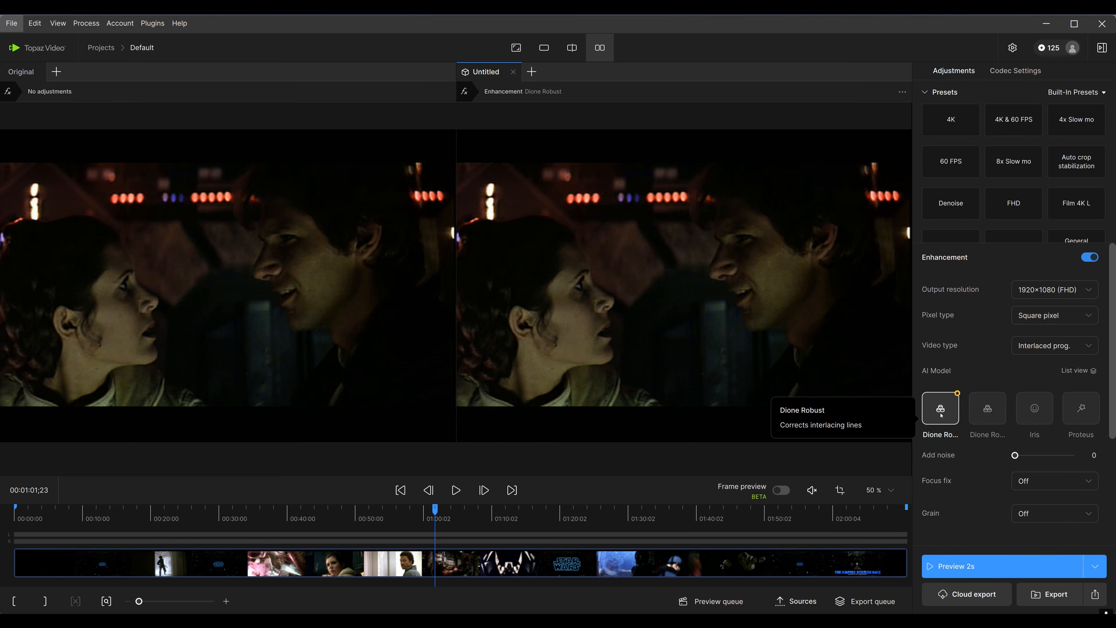
pyautogui.click(966, 577)
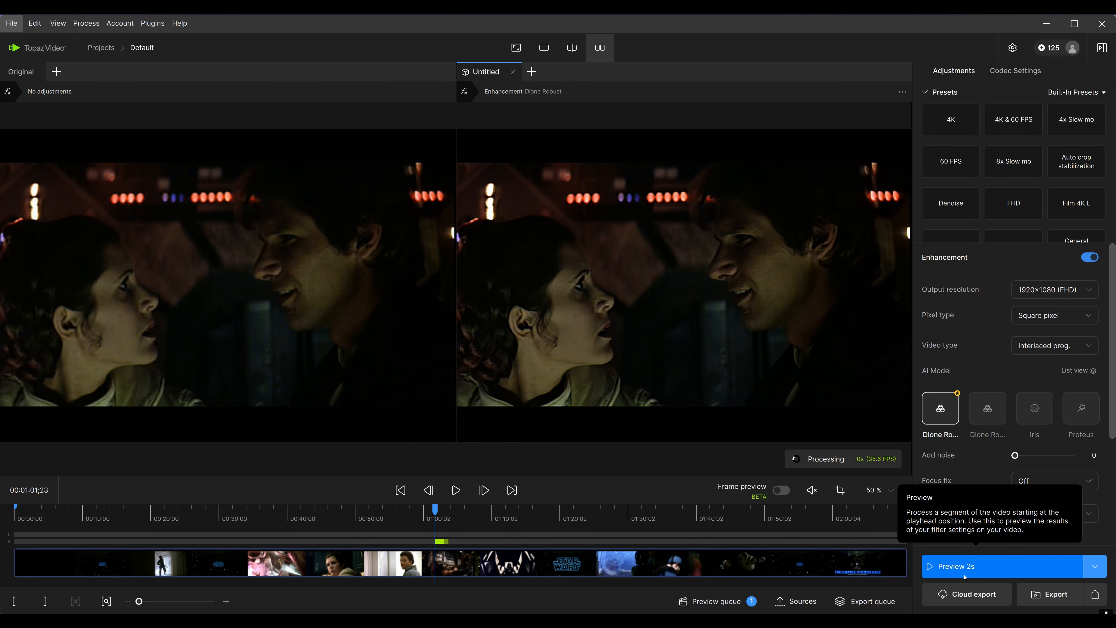
# Compare the original and the Dione Robust result side by side on the woman's and the man's faces.
pyautogui.scroll(3, 755, 339)
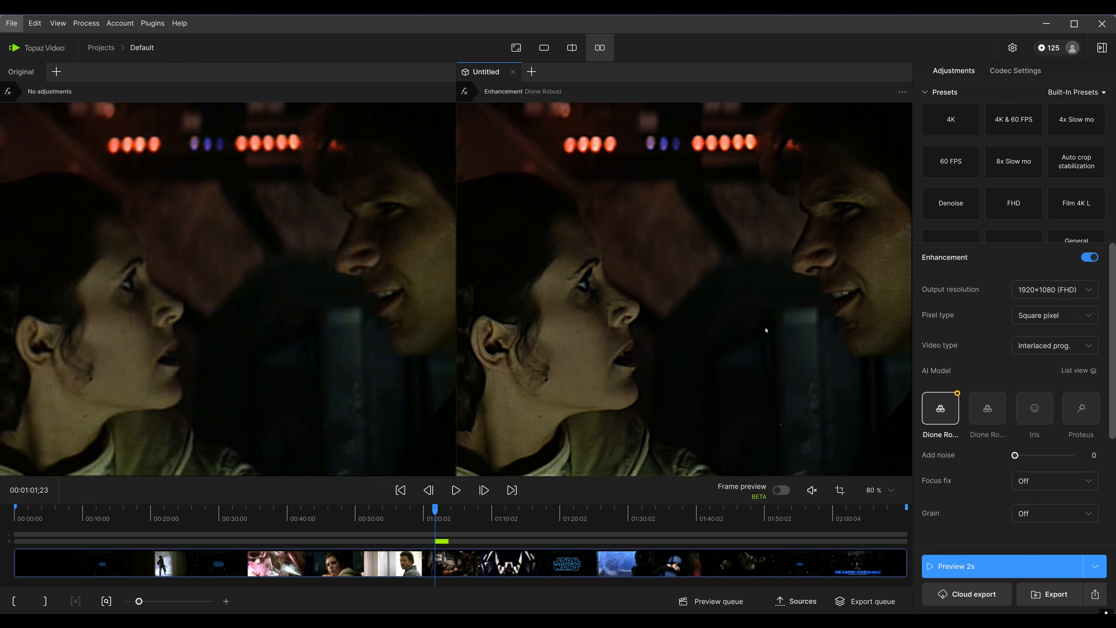
pyautogui.moveTo(795, 350); pyautogui.dragTo(741, 353)
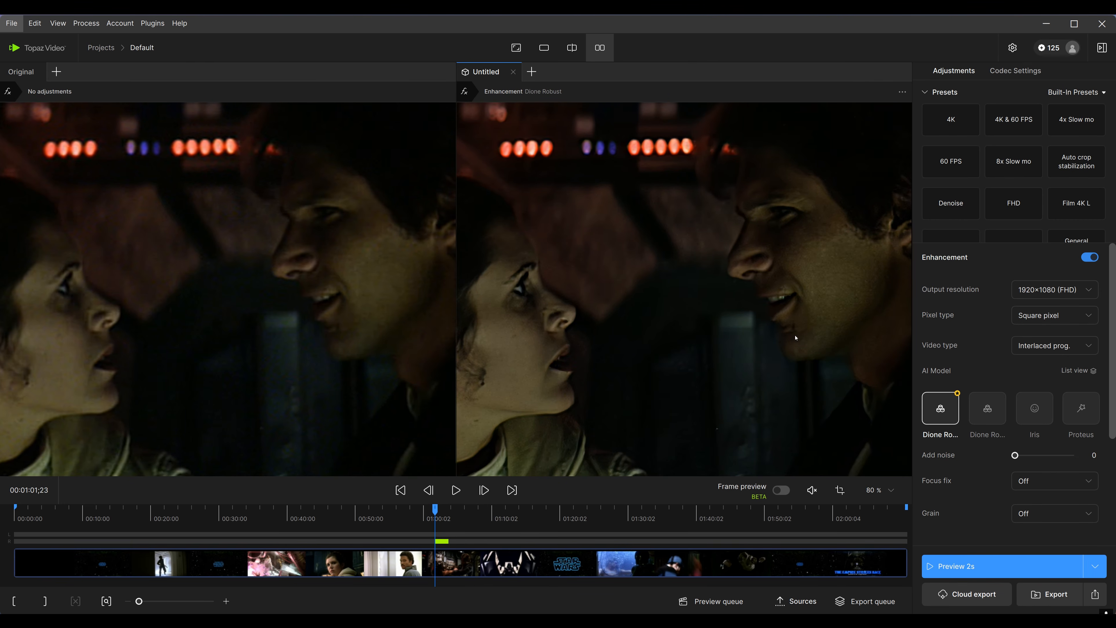
pyautogui.moveTo(835, 320); pyautogui.dragTo(816, 330)
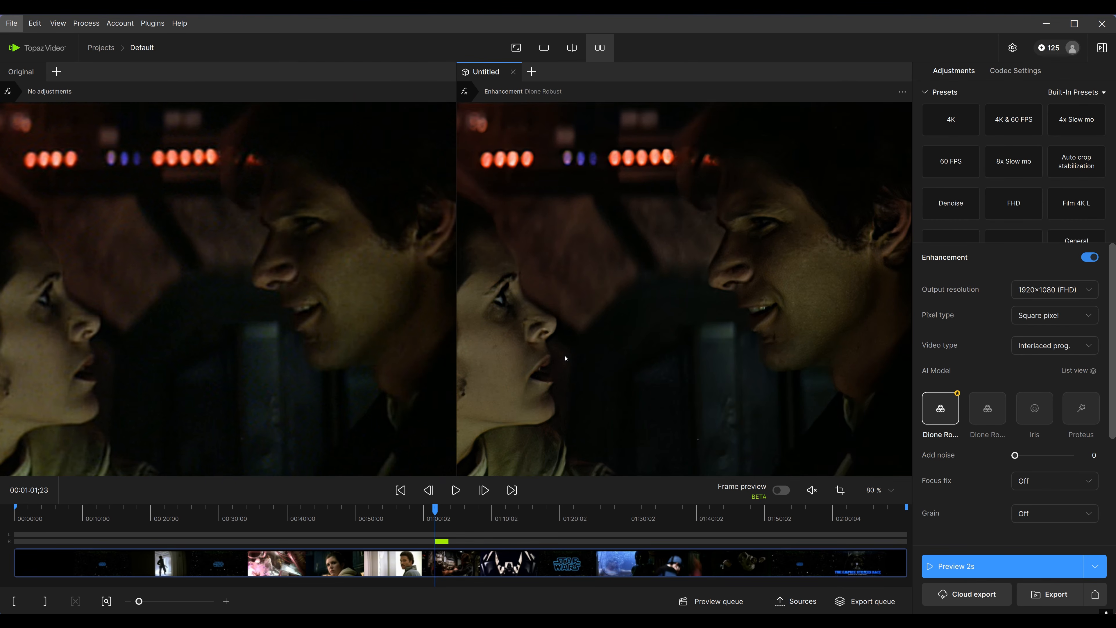
pyautogui.moveTo(510, 362); pyautogui.dragTo(544, 364)
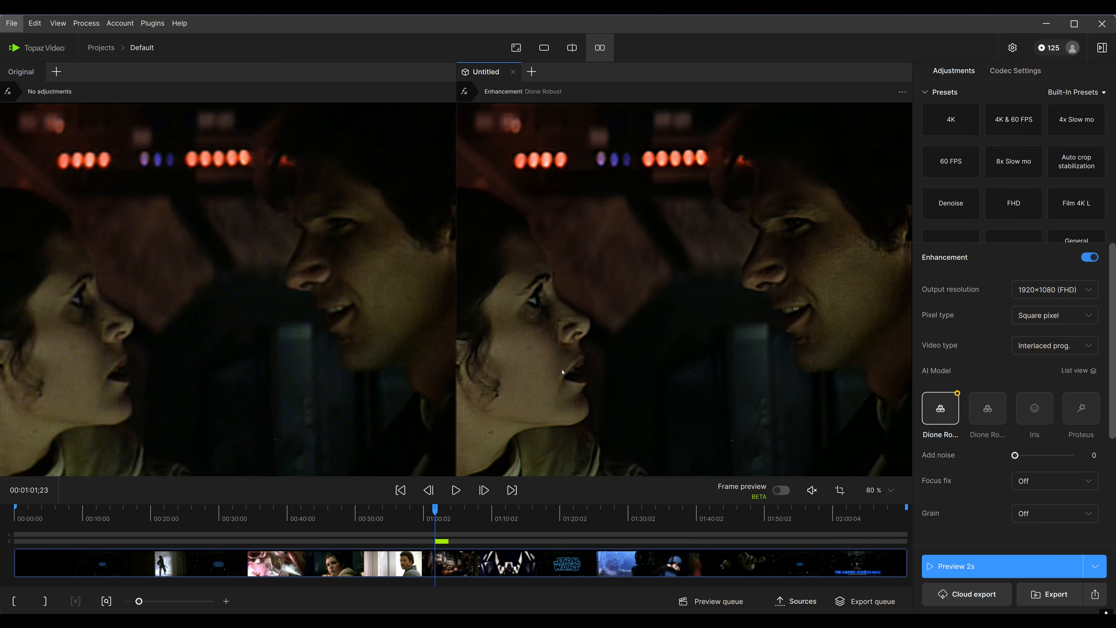
pyautogui.scroll(3, 632, 384)
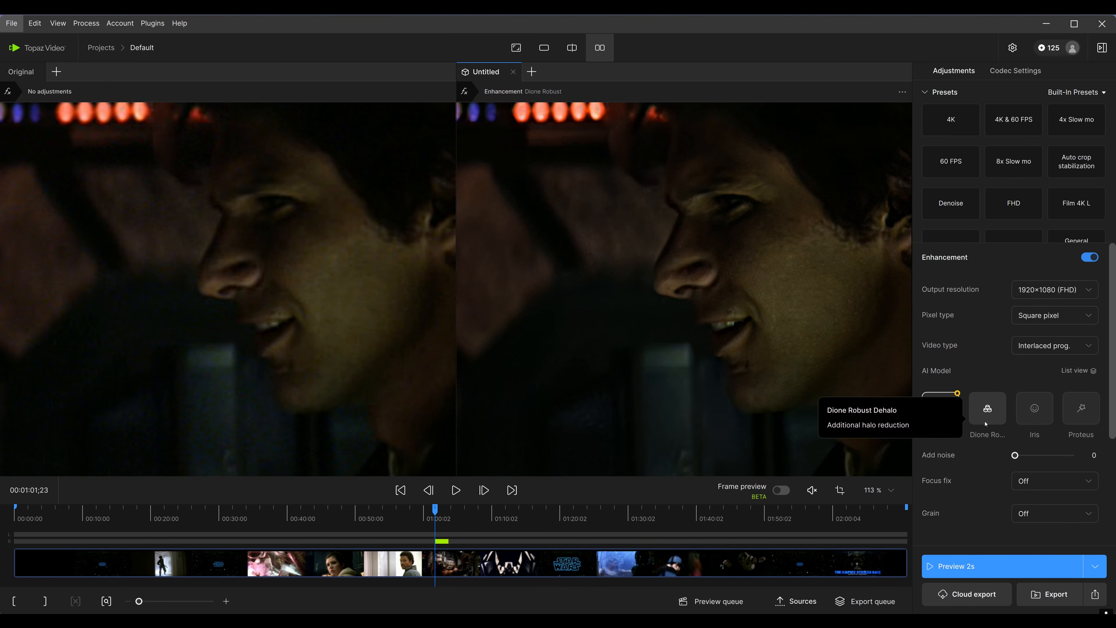
# Render a 2-second preview with the Iris model and the input condition at Medium quality, and compare it with the original.
pyautogui.click(1041, 418)
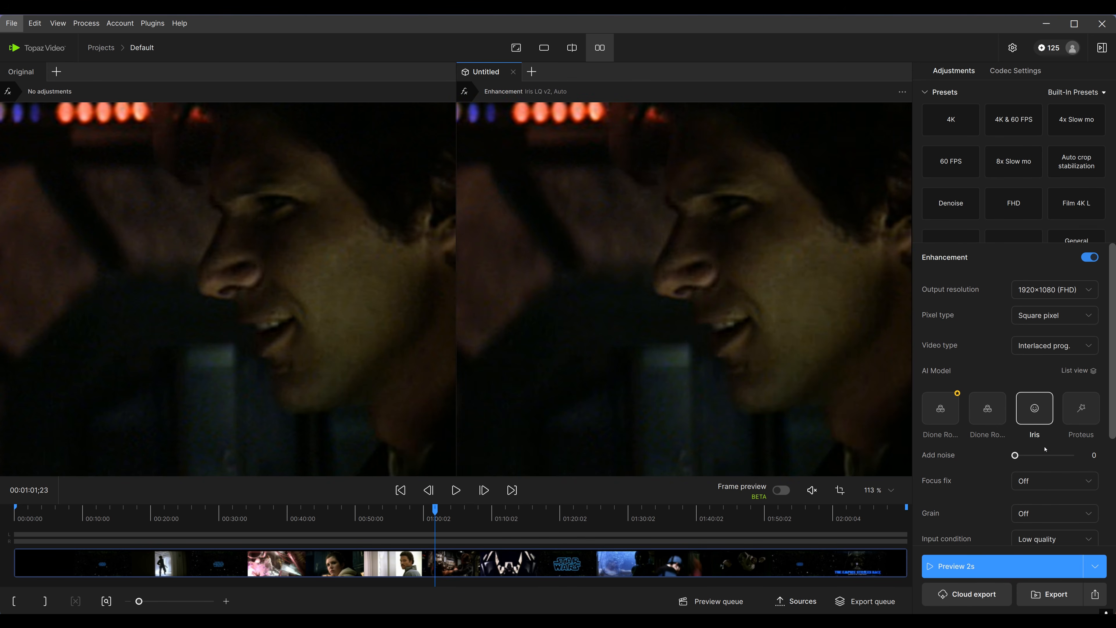
pyautogui.click(1095, 537)
pyautogui.click(991, 582)
pyautogui.click(976, 573)
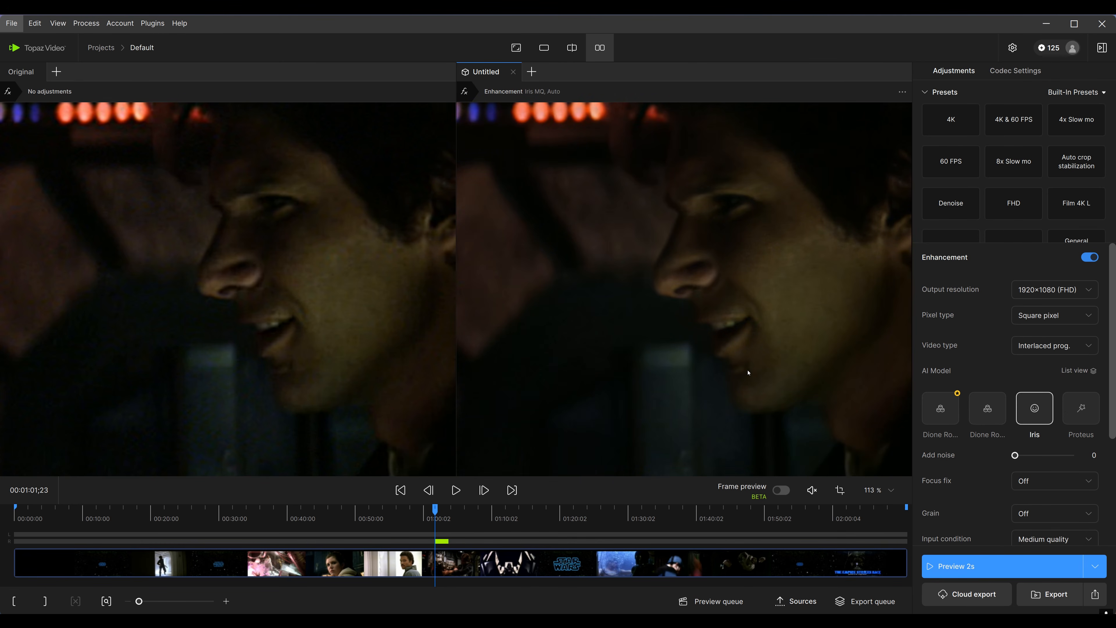
pyautogui.scroll(-4, 749, 371)
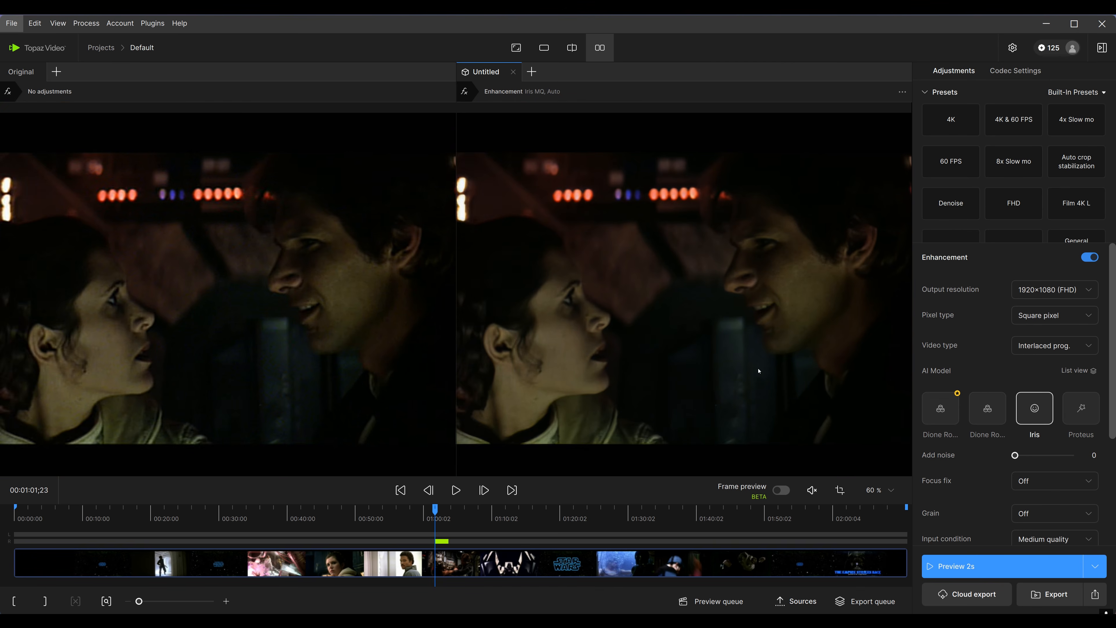
pyautogui.scroll(3, 740, 369)
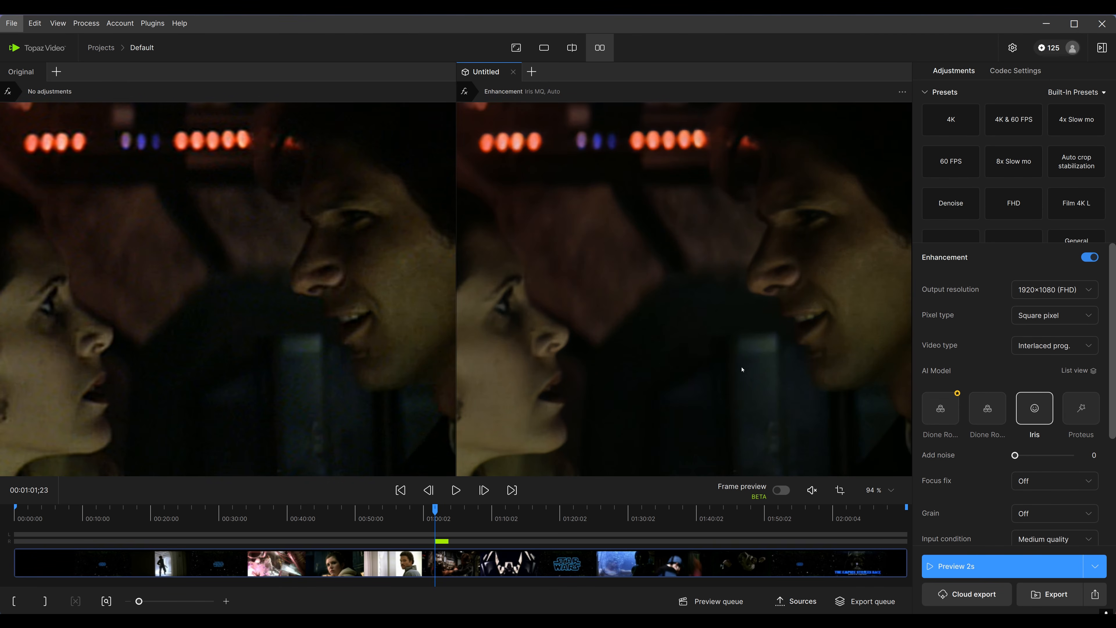
# Set the Iris input condition to Low quality, render a 2-second preview and compare it with the original at several magnifications.
pyautogui.scroll(-1, 1055, 481)
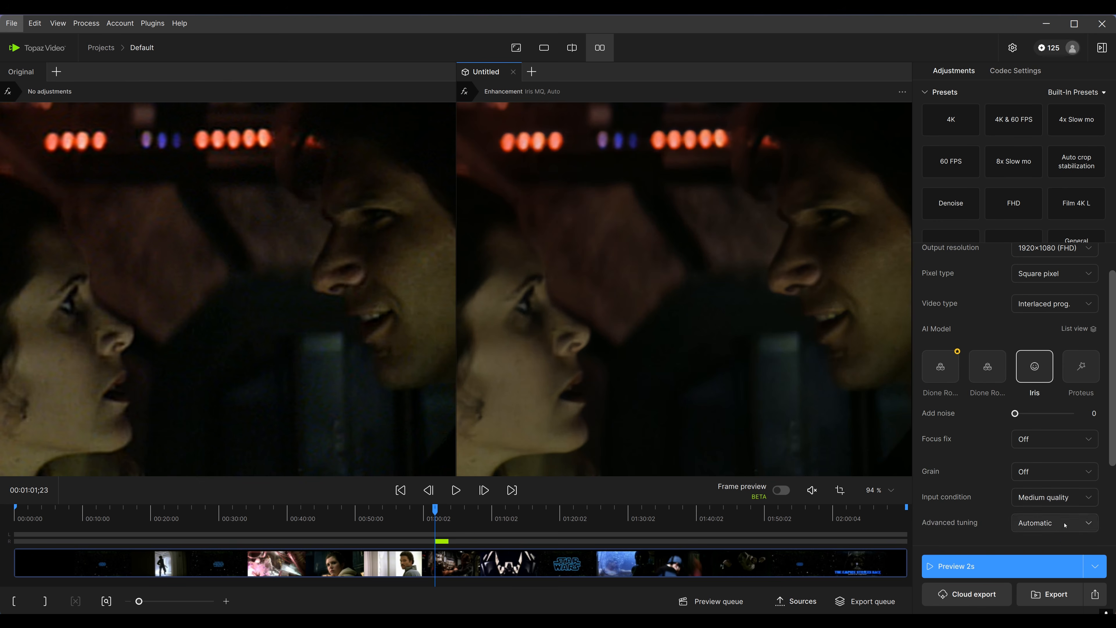
pyautogui.click(1064, 503)
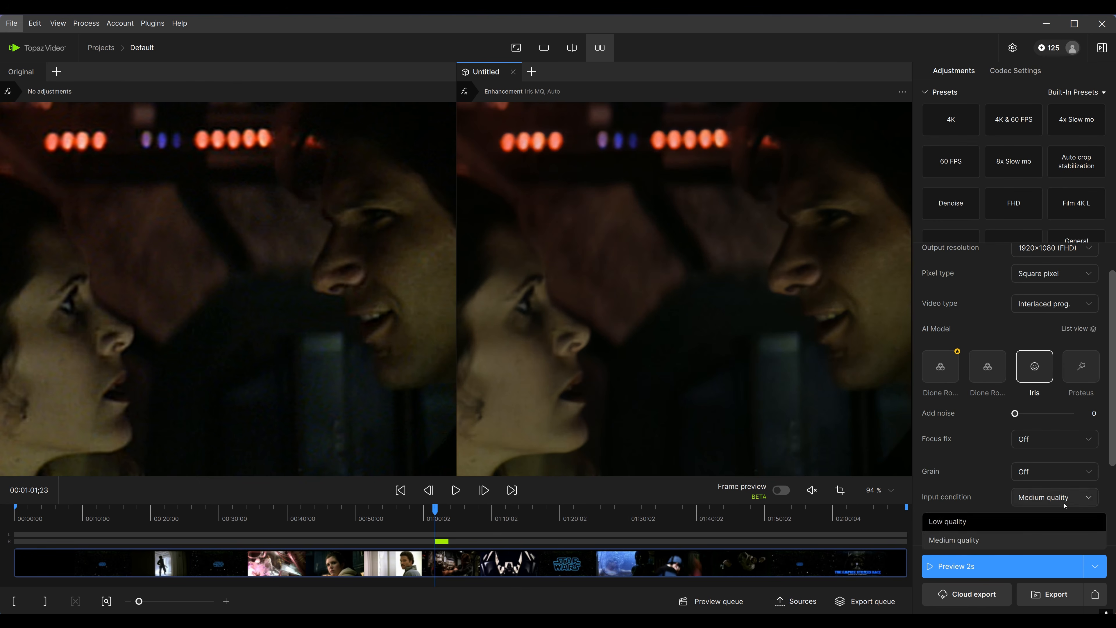
pyautogui.click(990, 524)
pyautogui.click(958, 566)
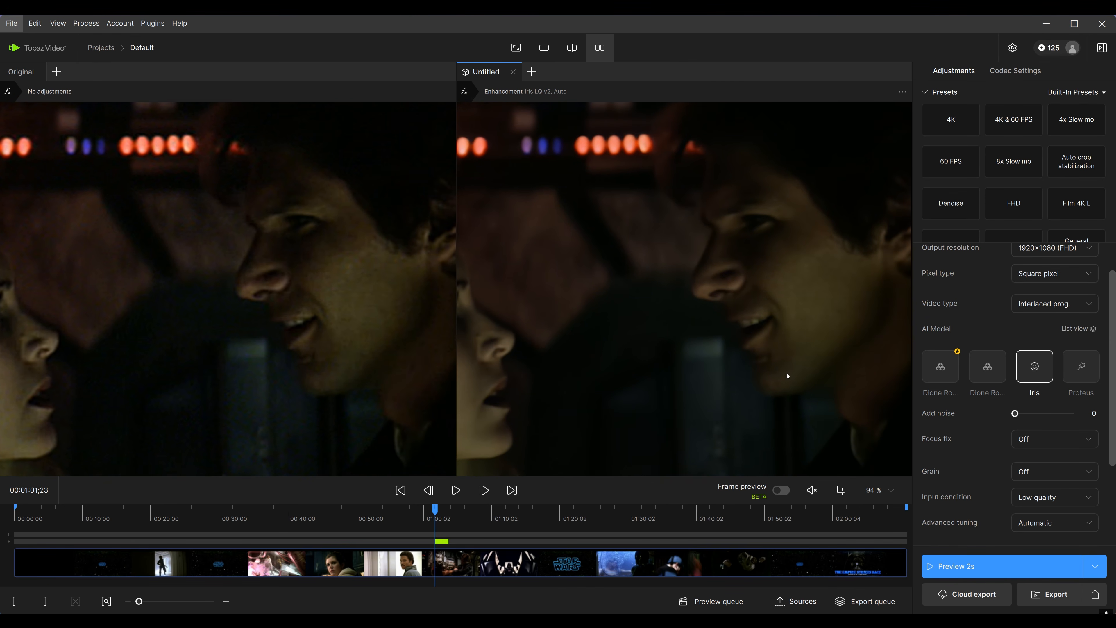
pyautogui.scroll(-5, 774, 365)
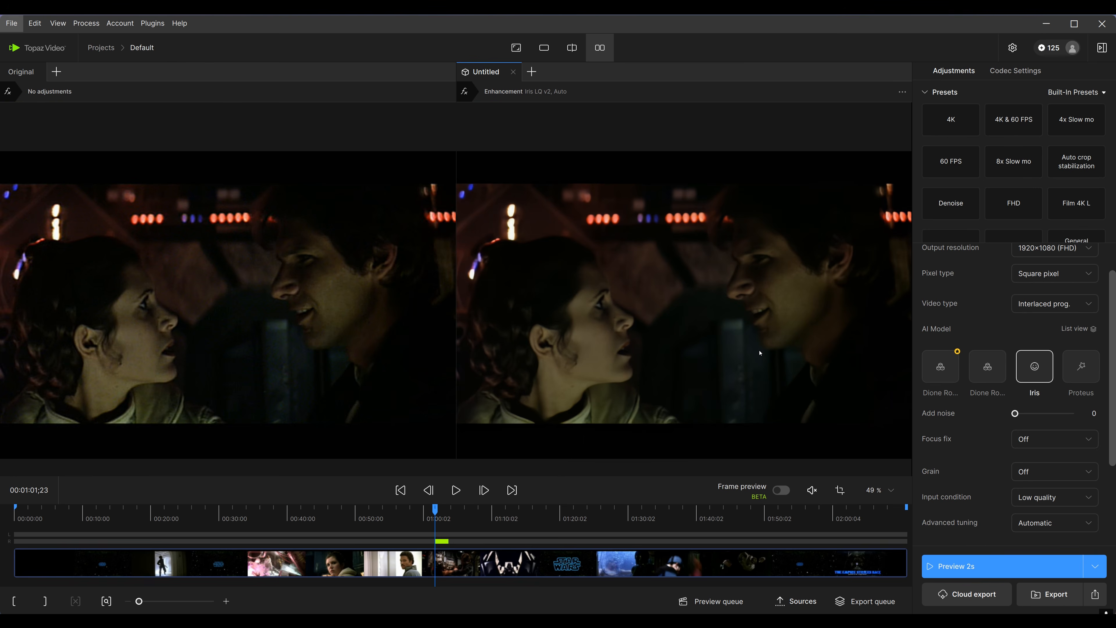
pyautogui.scroll(6, 651, 381)
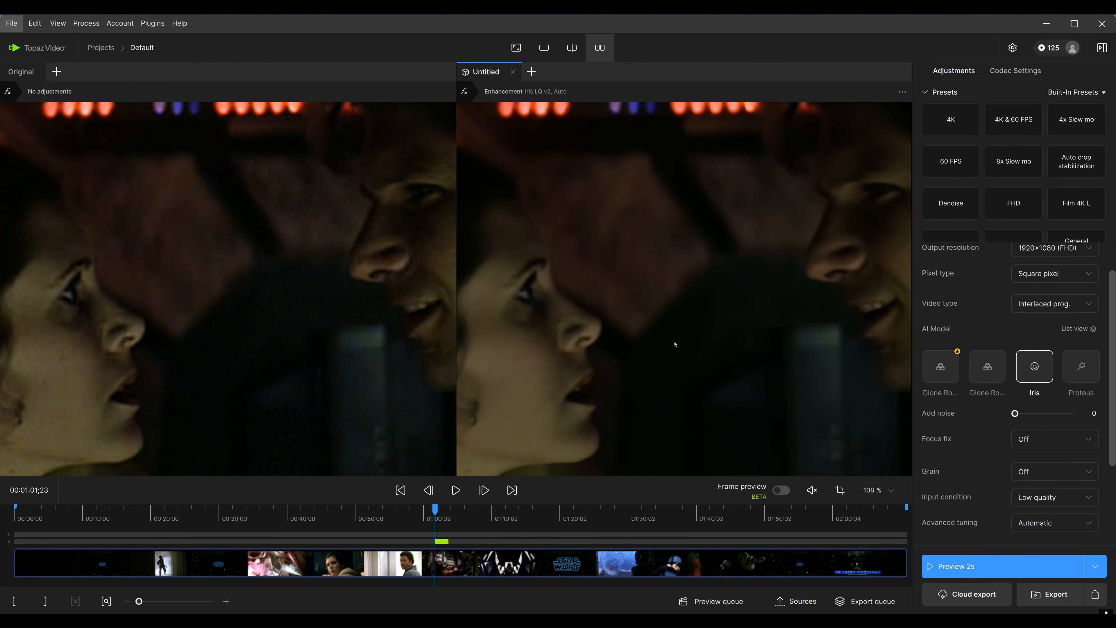
# Return the Iris input condition to Medium quality and render a new 2-second preview.
pyautogui.click(1054, 497)
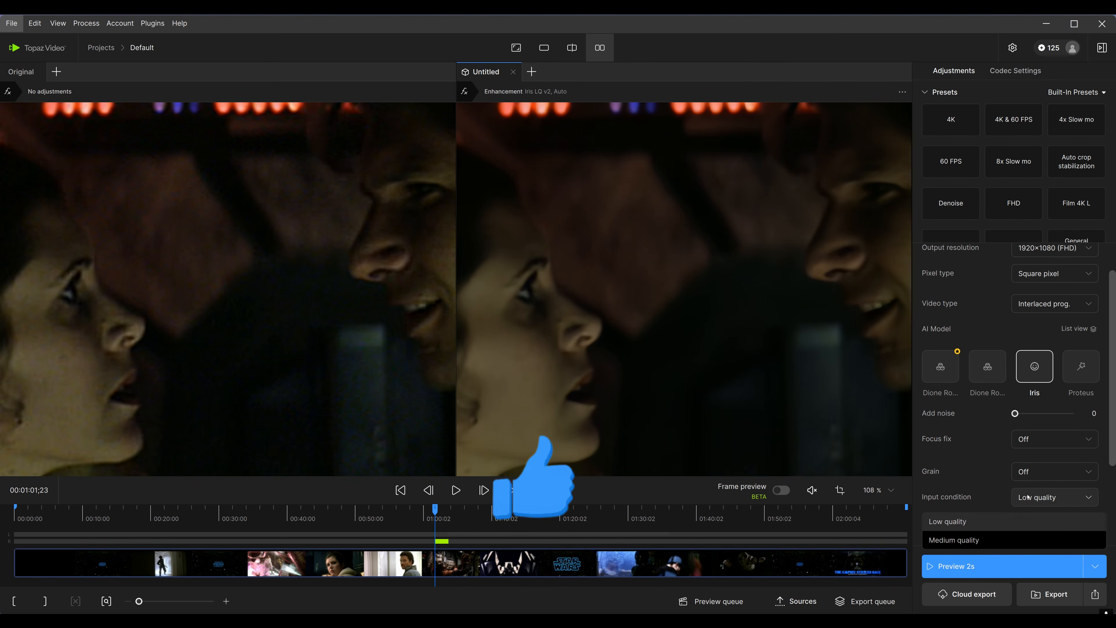
pyautogui.click(981, 539)
pyautogui.click(990, 567)
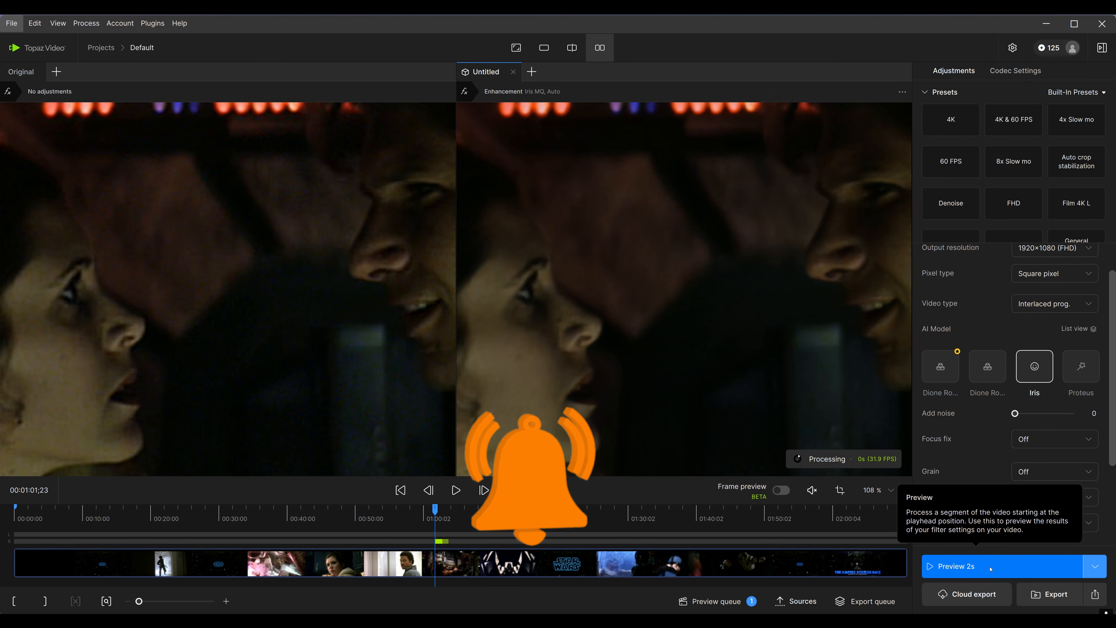
# Compare the original and the Medium quality Iris preview side by side on the man's and the woman's faces, in close-up and full frame.
pyautogui.scroll(-3, 699, 406)
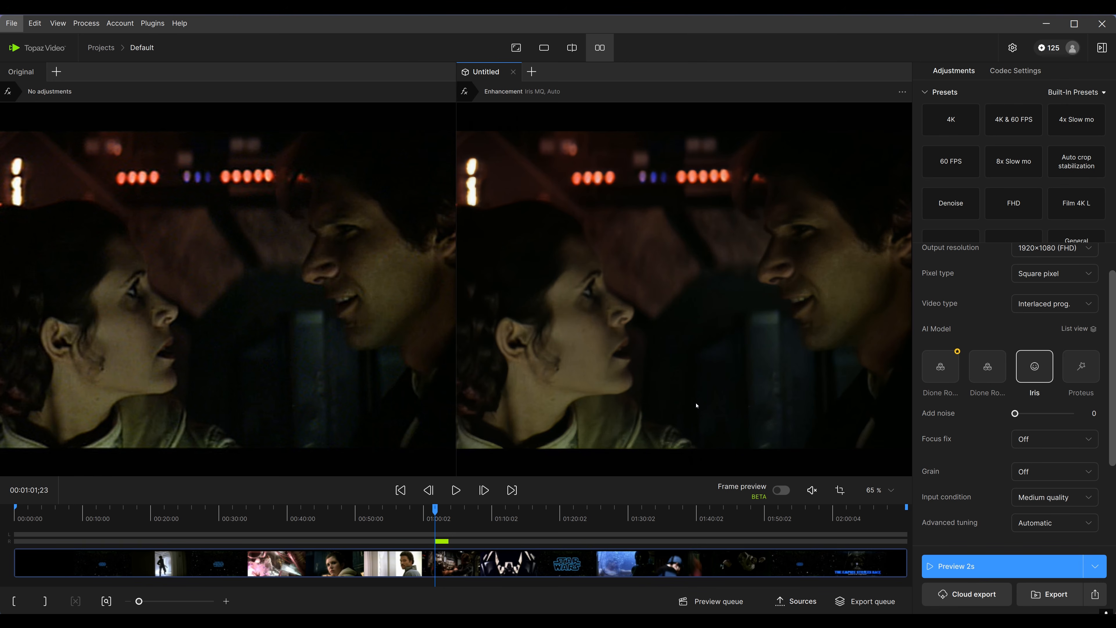
pyautogui.scroll(3, 757, 336)
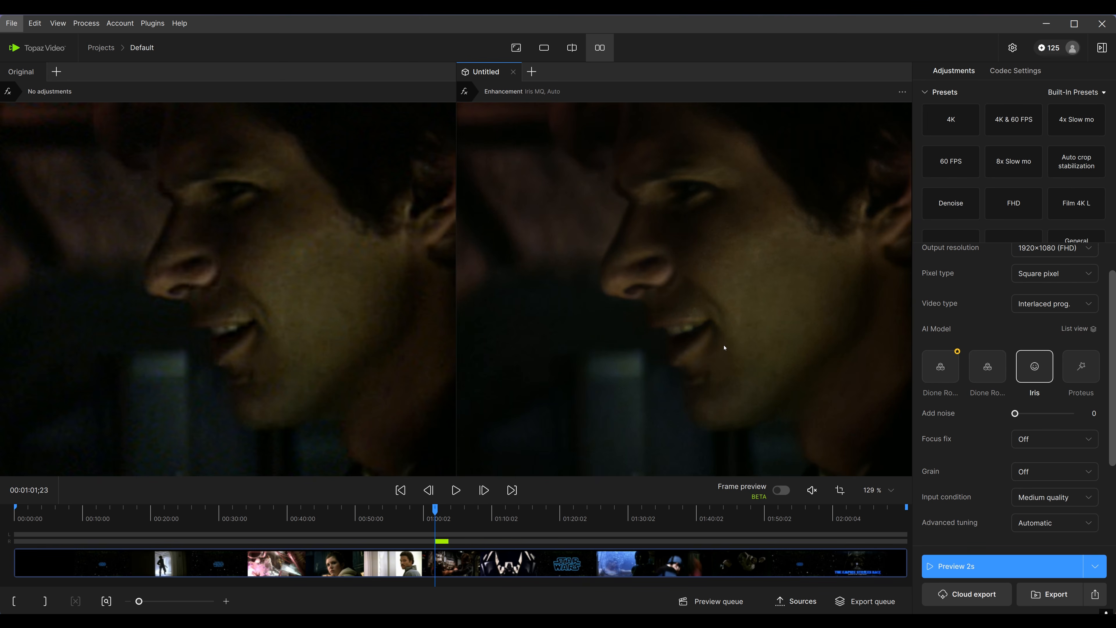
pyautogui.scroll(-4, 724, 348)
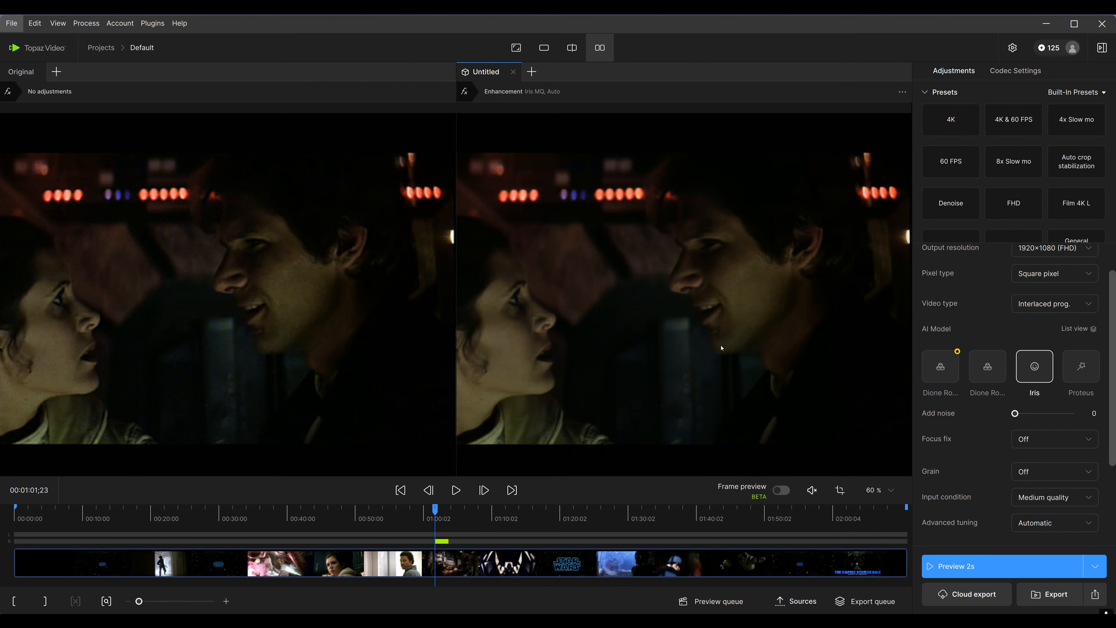
pyautogui.moveTo(678, 320); pyautogui.dragTo(740, 321)
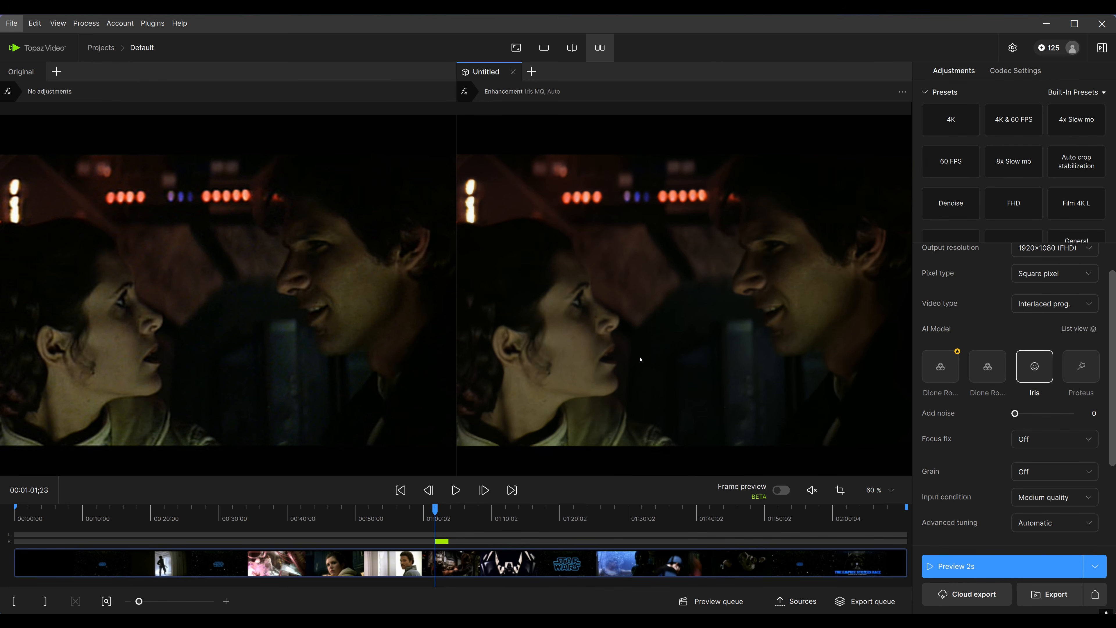
pyautogui.scroll(3, 616, 355)
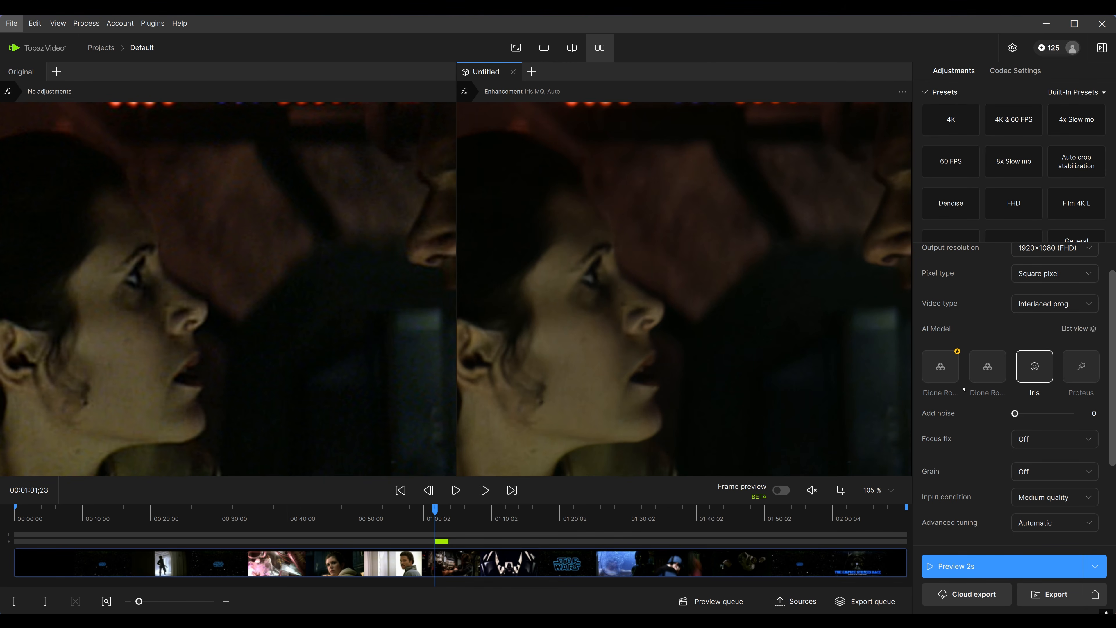
pyautogui.scroll(1, 1077, 337)
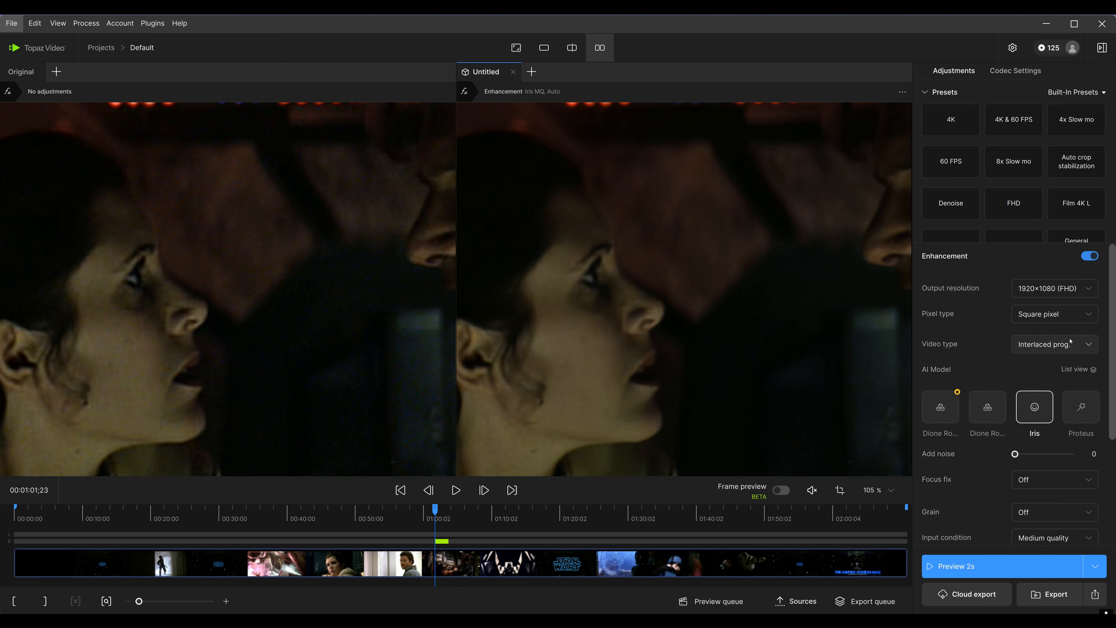